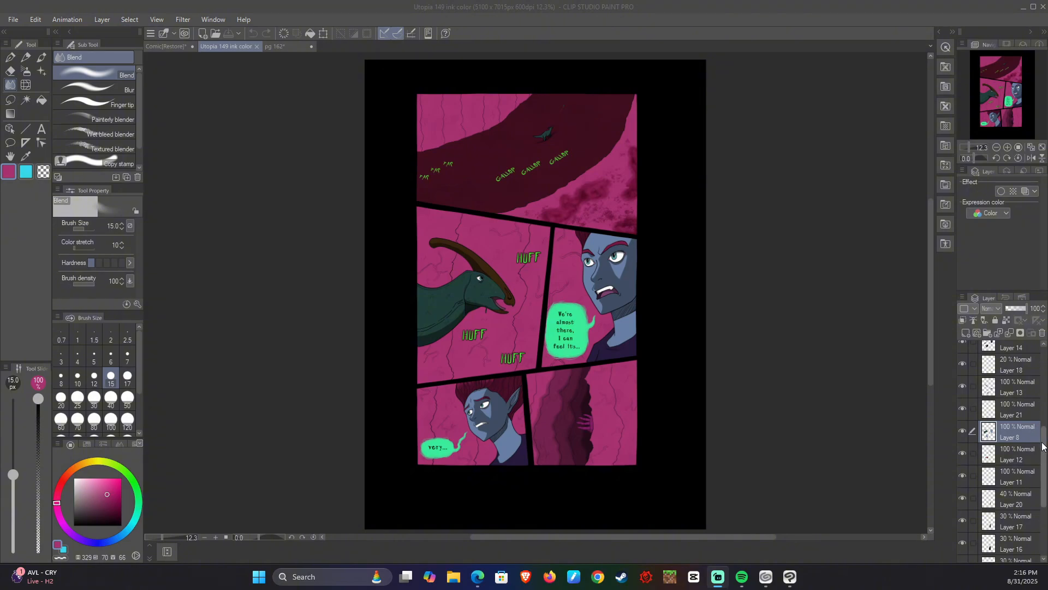
Hide the speech-bubble layer (Layer 1), both dialogue text layers, Layer 6 and Layer 6 Copy 2.
drag(1043, 430, 1043, 429)
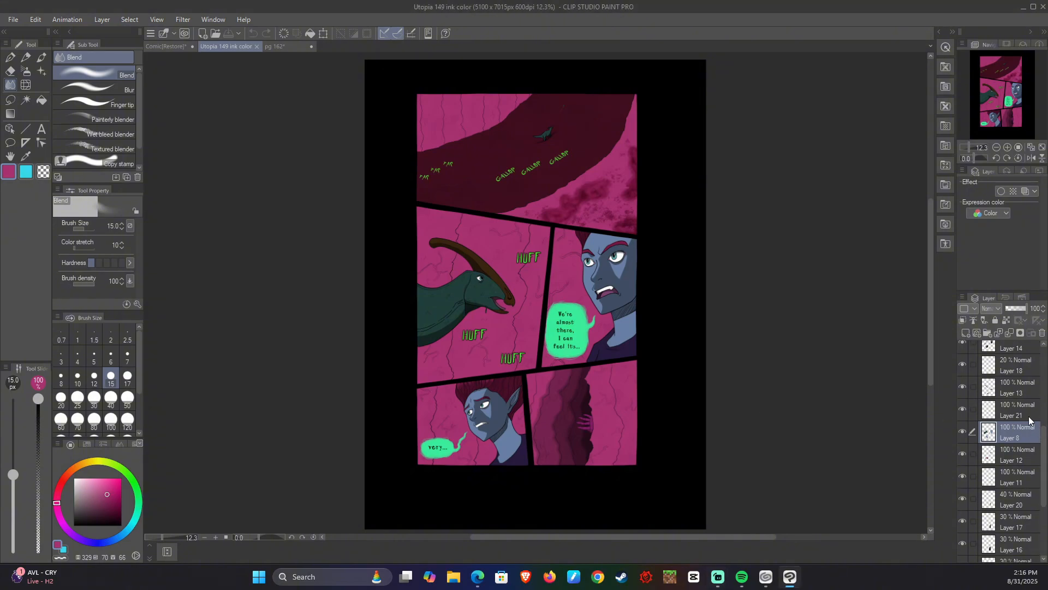
scroll(1026, 415, up, 5)
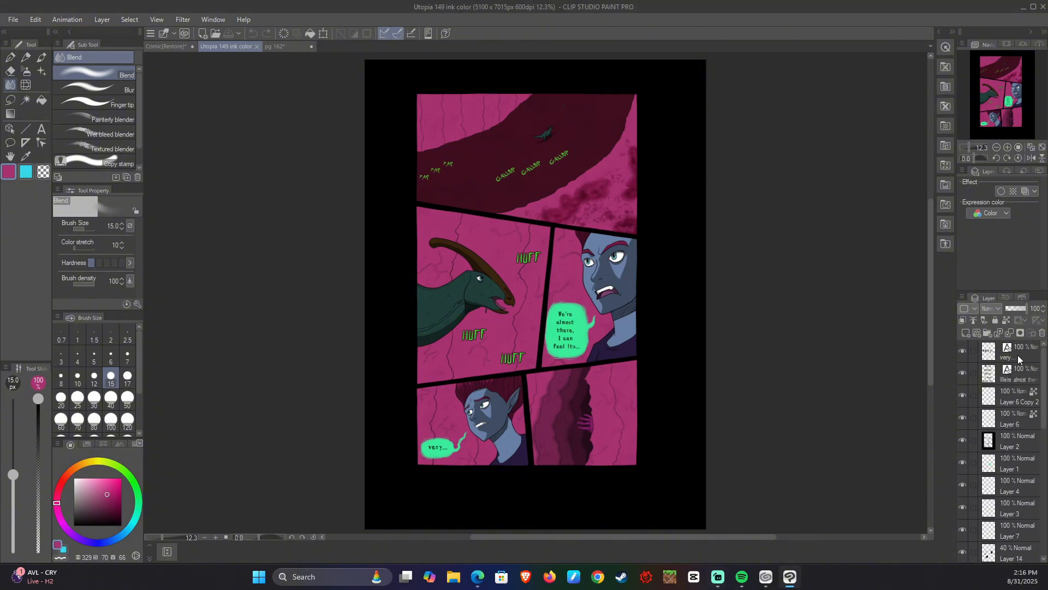
click(964, 463)
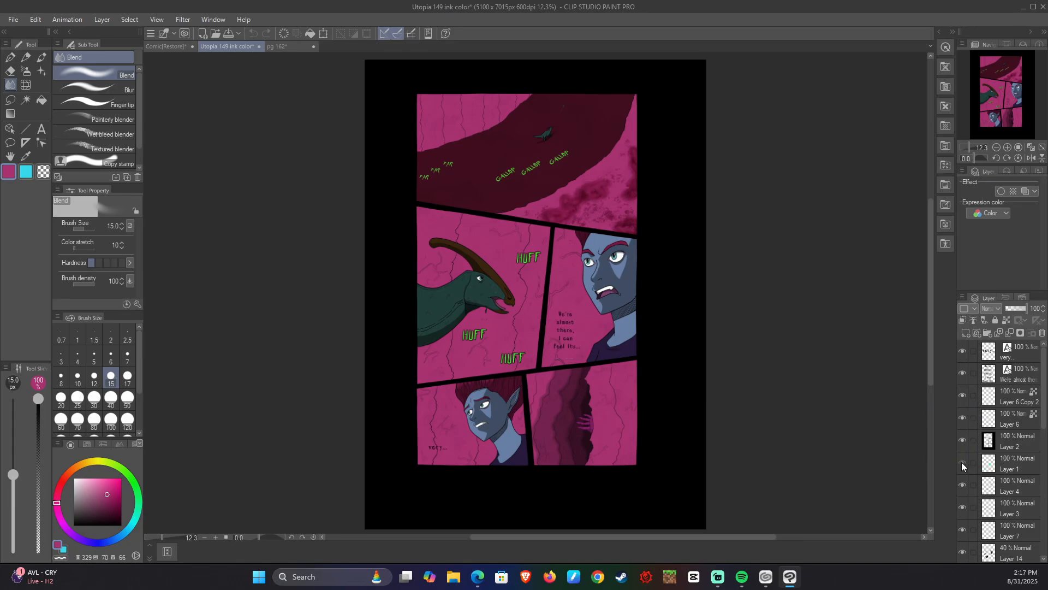
click(963, 461)
click(965, 460)
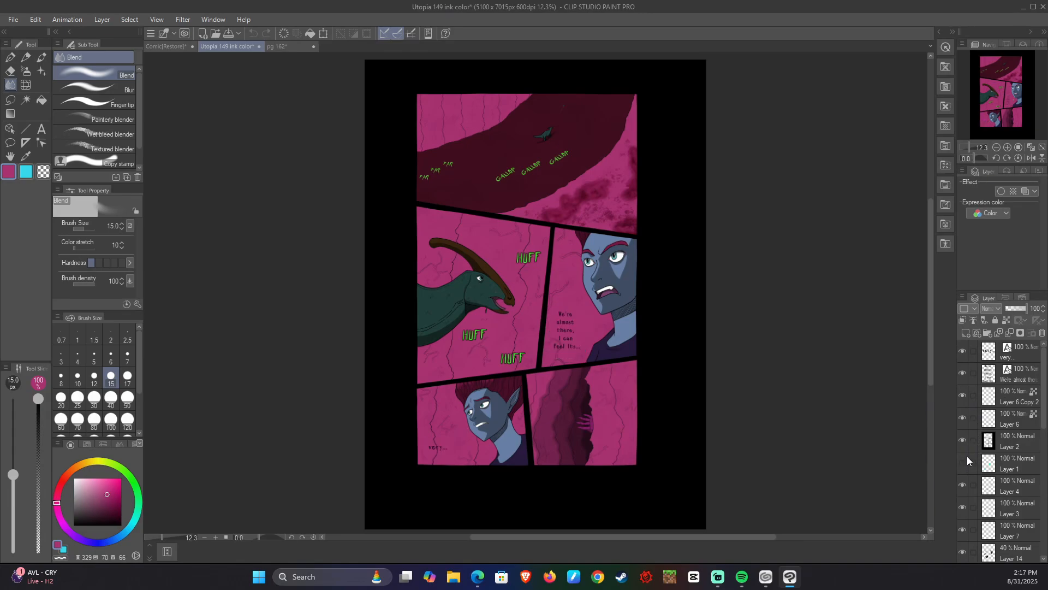
click(963, 373)
click(963, 351)
click(963, 418)
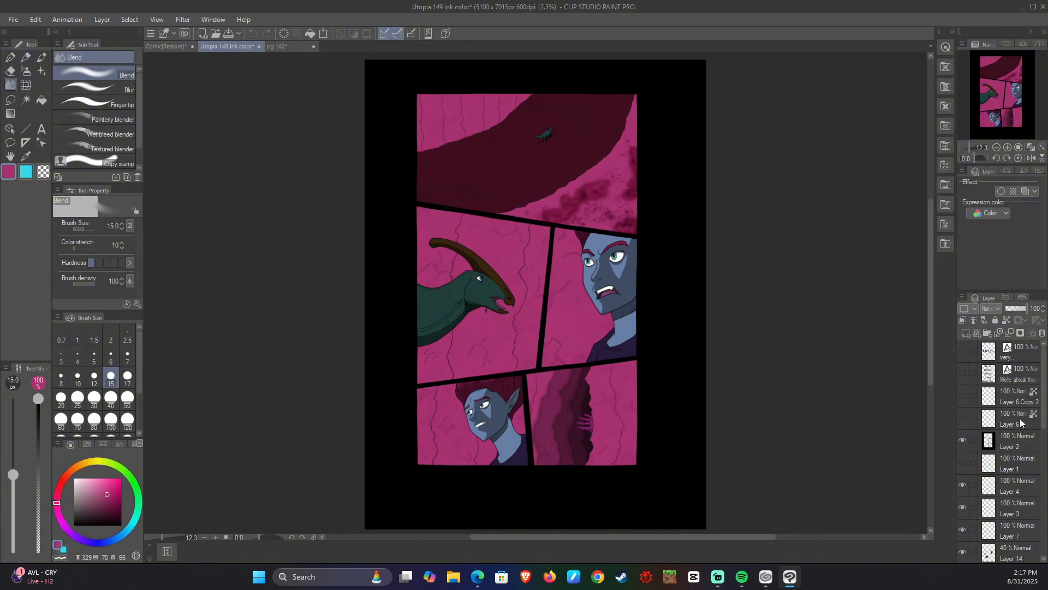
Merge the visible artwork layers into one and show the hidden lettering and speech-bubble layers again.
click(102, 19)
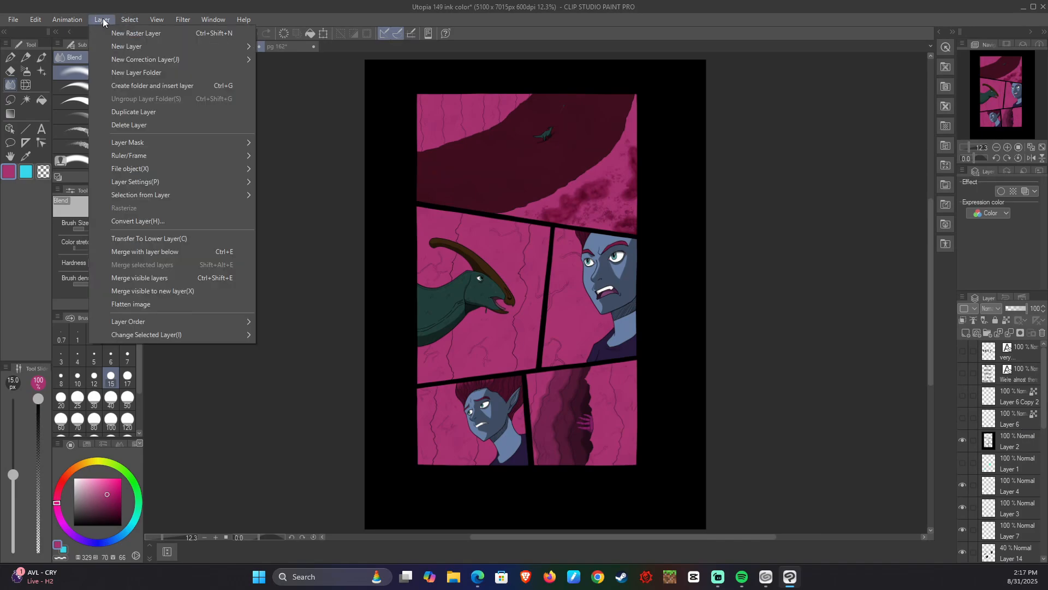
click(178, 281)
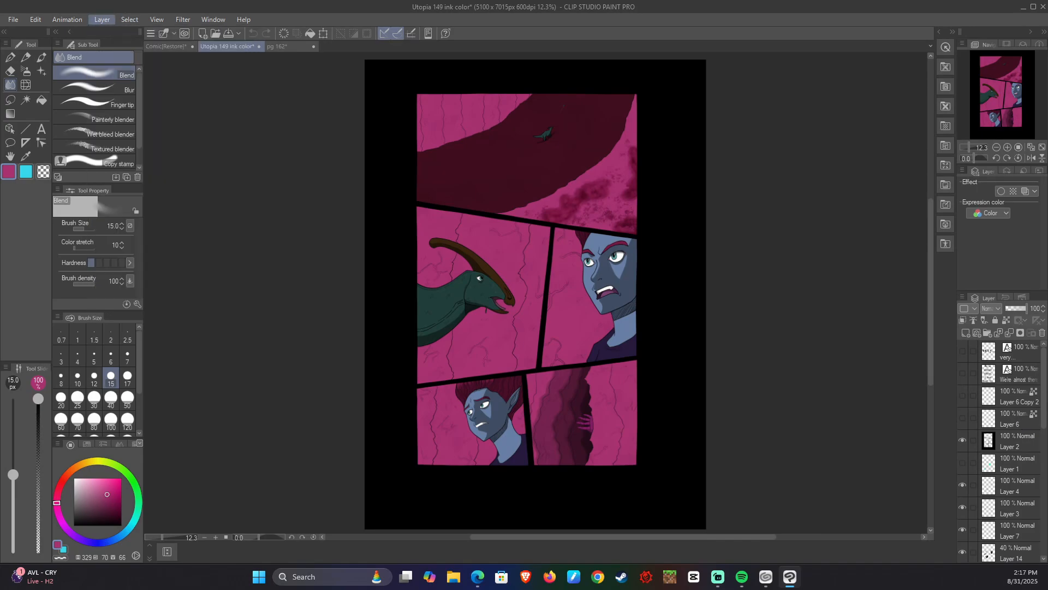
drag(962, 439, 961, 368)
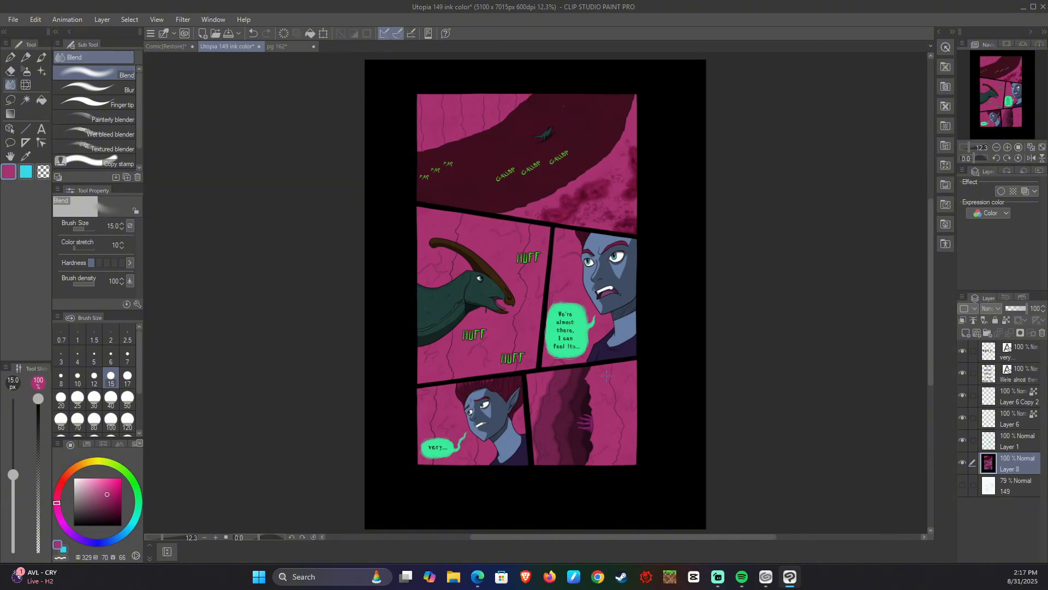
Lasso-select the middle-row panel with the blue-skinned face along its black borders and copy it from the merged artwork layer.
click(10, 100)
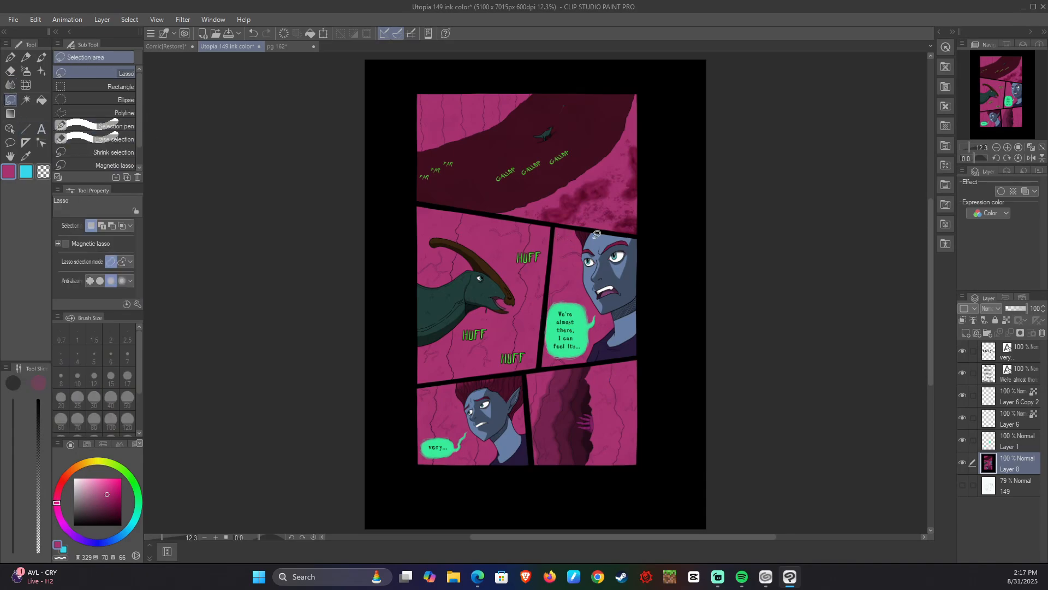
scroll(633, 297, up, 3)
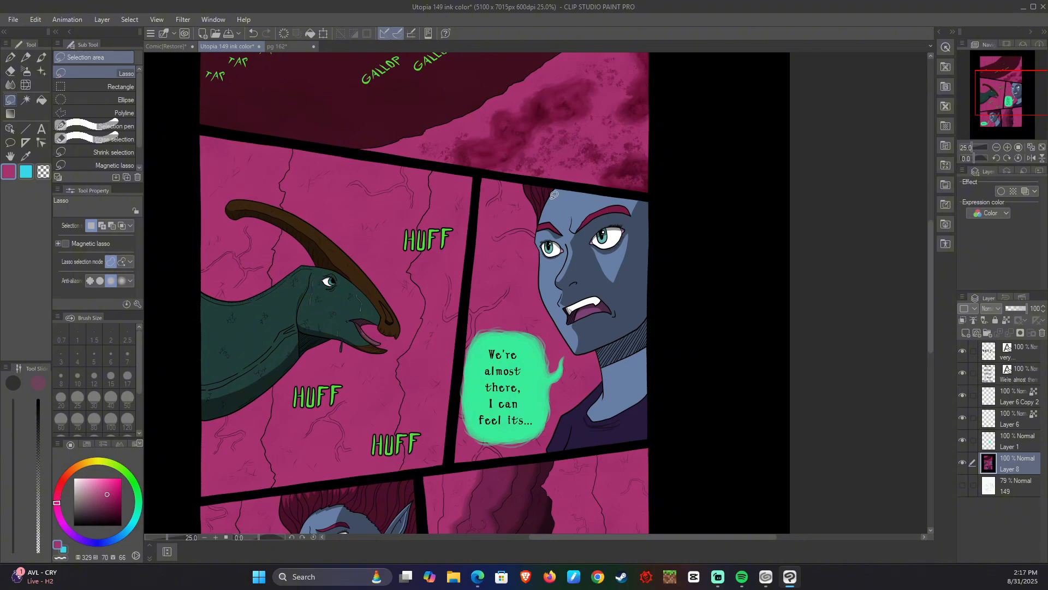
mouse_move(482, 172)
mouse_down()
mouse_move(656, 195)
mouse_move(667, 368)
mouse_move(658, 436)
mouse_move(450, 462)
mouse_move(478, 211)
mouse_up()
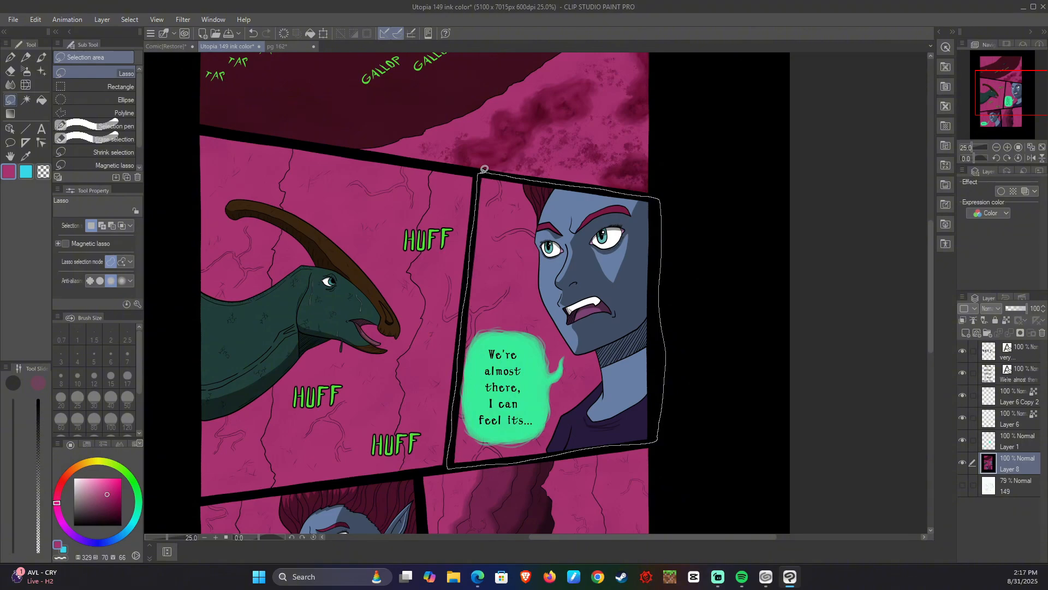
drag(485, 169, 500, 166)
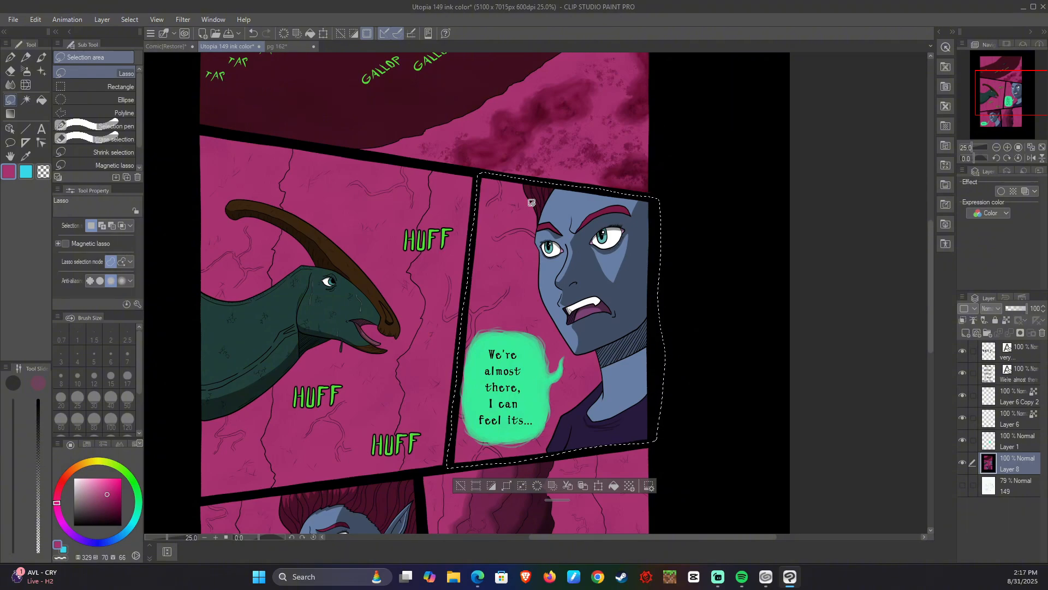
click(35, 19)
click(70, 79)
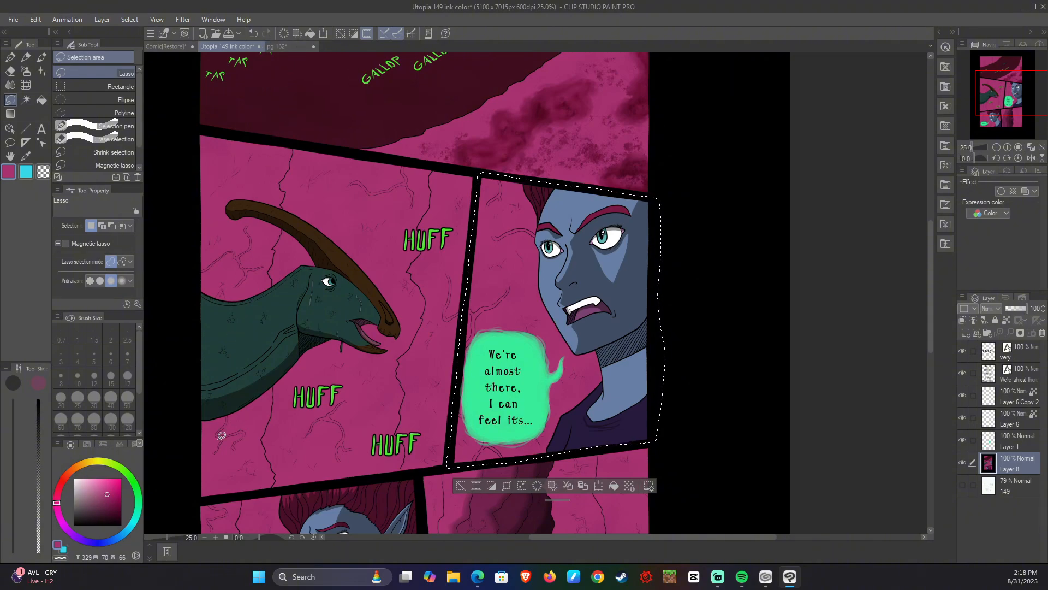
Switch to the pg 162 document and examine its opening title, closing links and the layers that hold them.
click(299, 47)
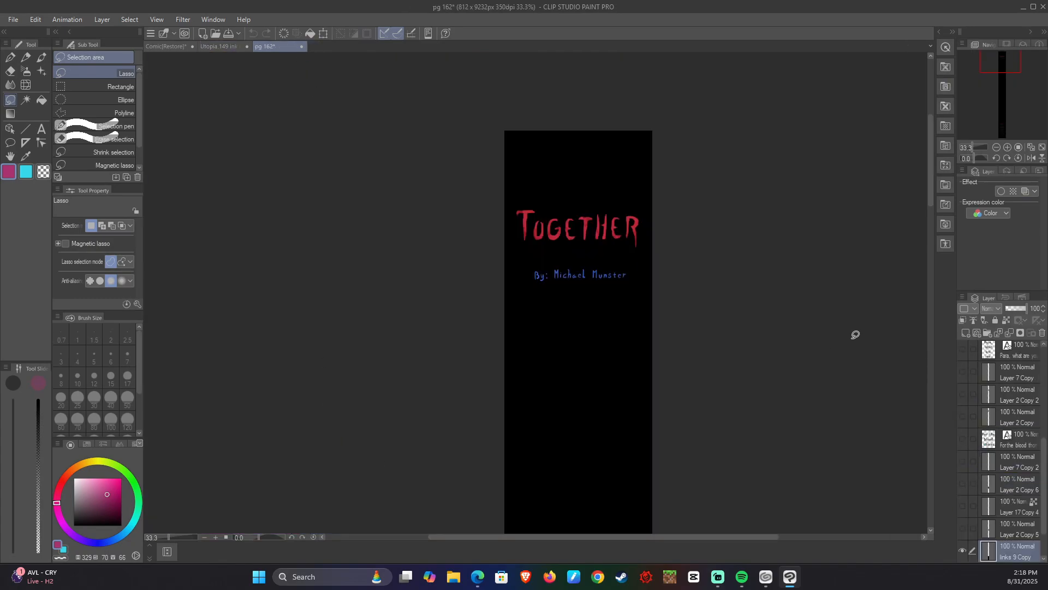
mouse_move(929, 191)
mouse_down()
mouse_move(925, 214)
mouse_move(933, 205)
mouse_up()
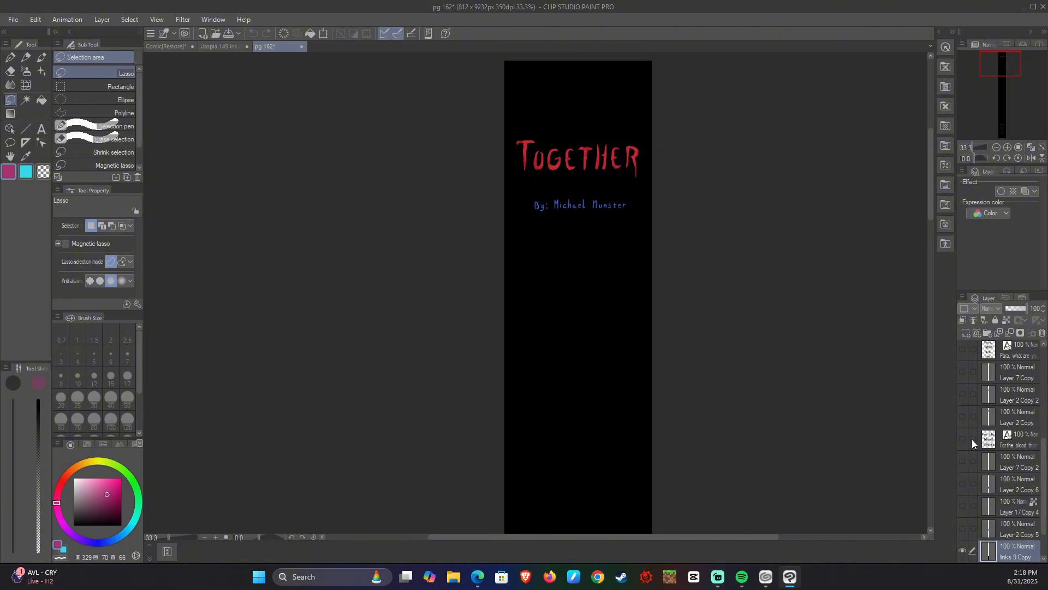
scroll(969, 481, down, 2)
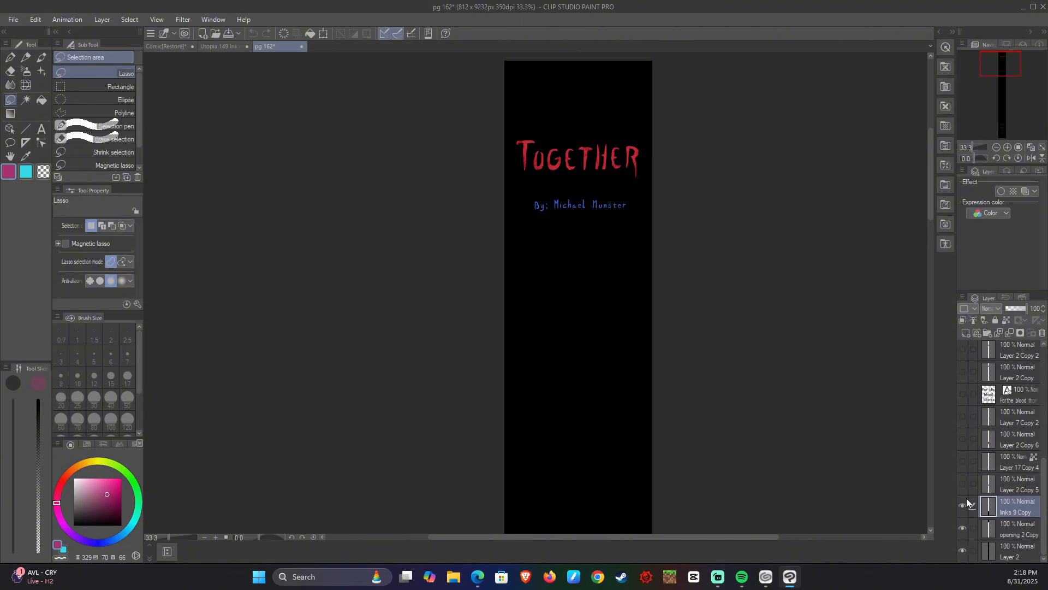
click(964, 504)
click(964, 505)
click(963, 528)
click(963, 527)
scroll(633, 324, down, 1)
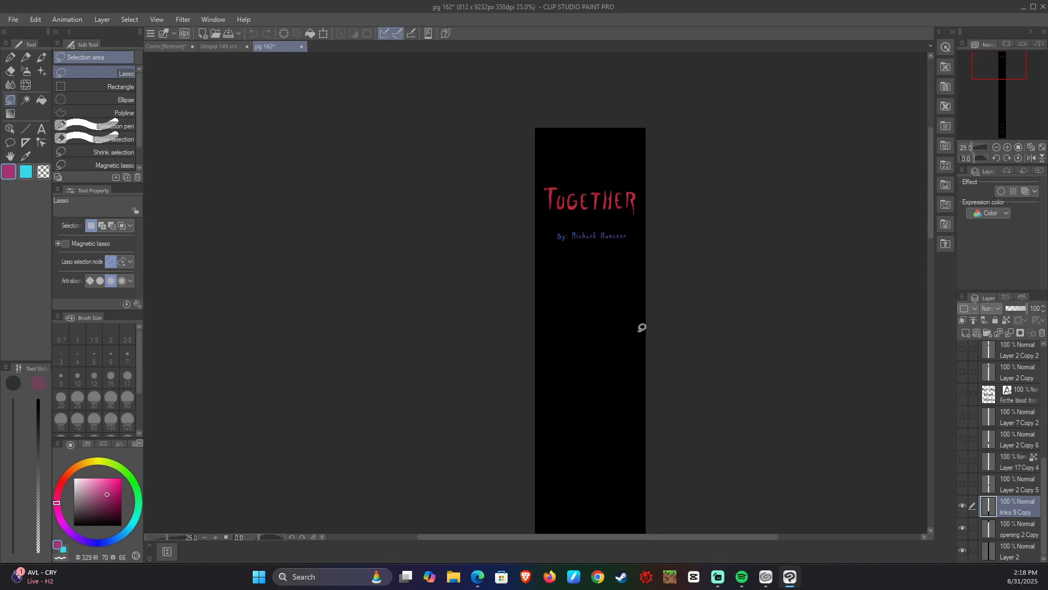
drag(929, 227, 922, 423)
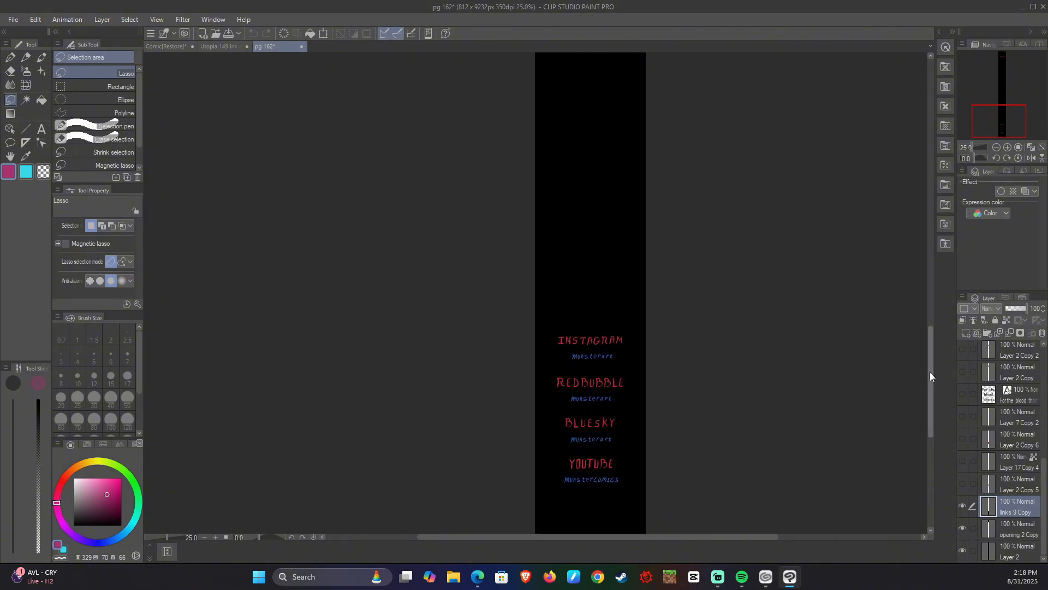
drag(929, 371, 936, 201)
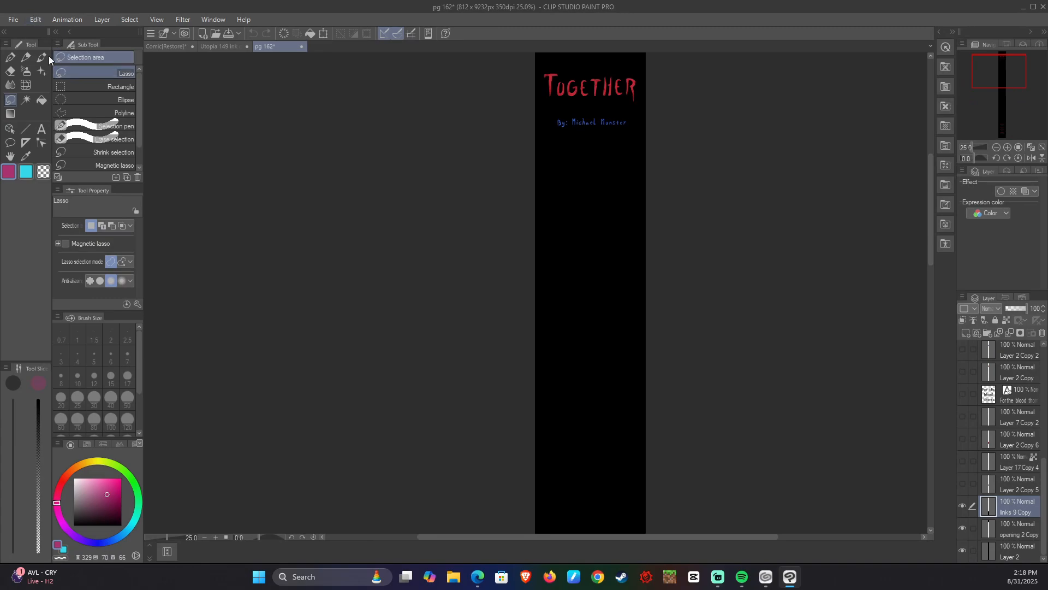
Check the canvas width and height of pg 162 without changing them.
click(32, 20)
click(123, 339)
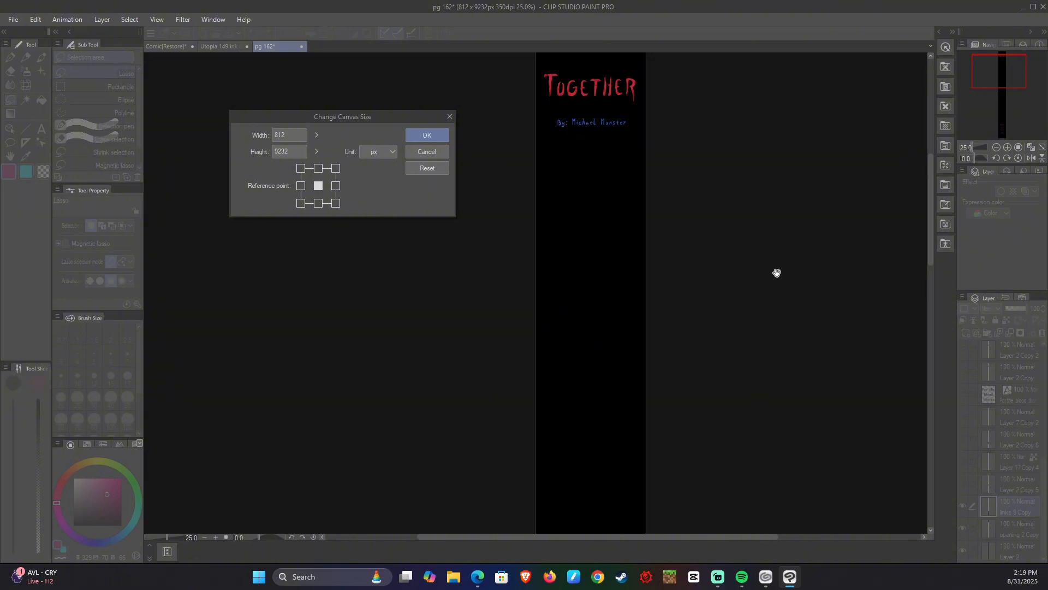
click(426, 152)
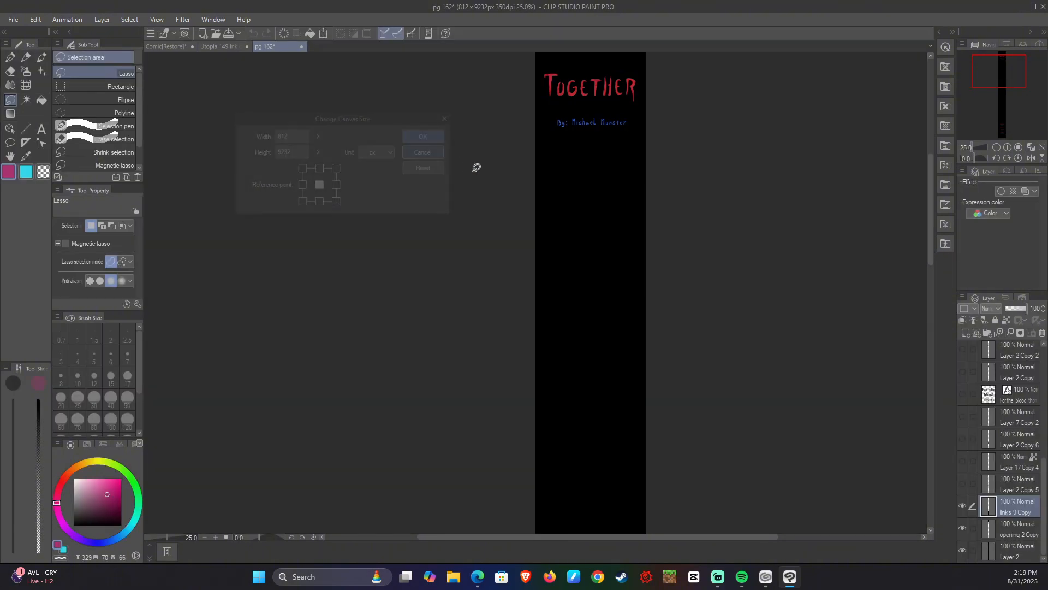
Copy the selected face panel from Utopia 149 ink color again and paste it into pg 162.
click(231, 49)
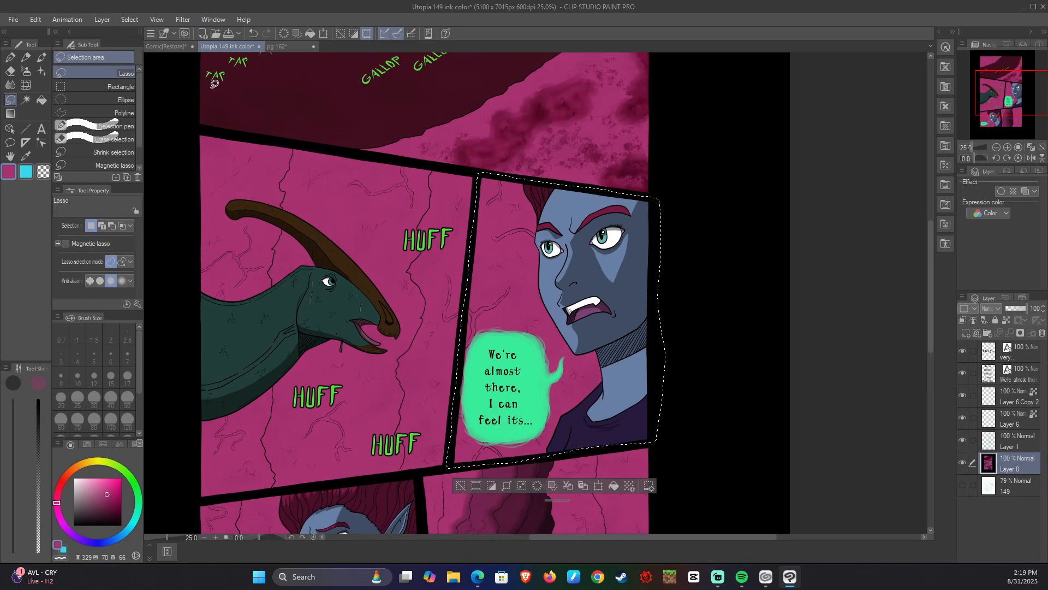
click(36, 19)
click(67, 76)
click(280, 47)
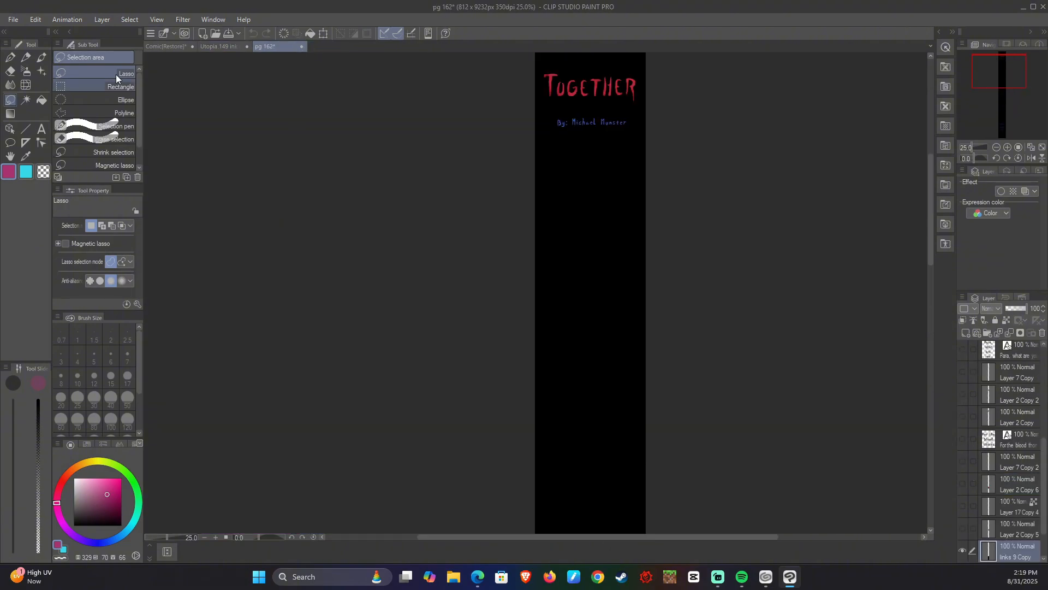
click(35, 19)
click(80, 104)
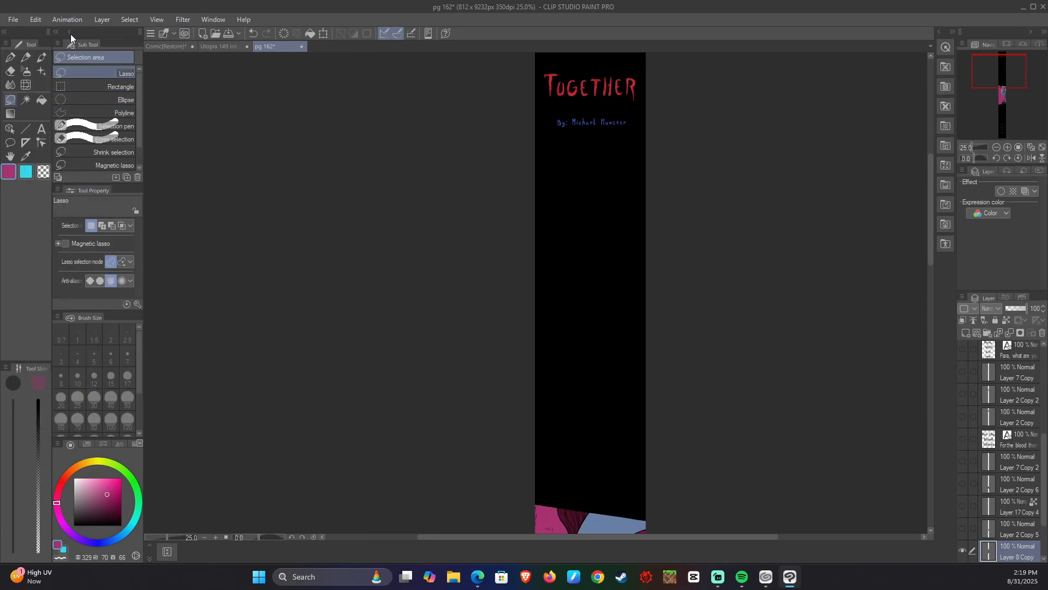
Shrink the pasted face panel proportionally with Scale/Rotate to fit the narrow strip.
click(35, 19)
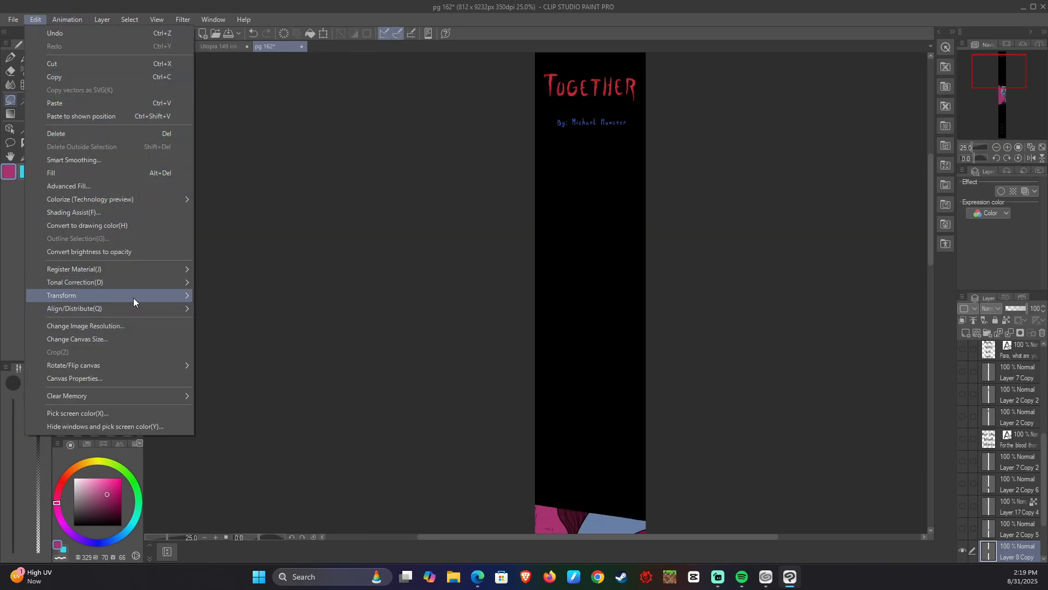
mouse_move(133, 297)
click(241, 296)
scroll(544, 296, down, 1)
scroll(544, 296, down, 1)
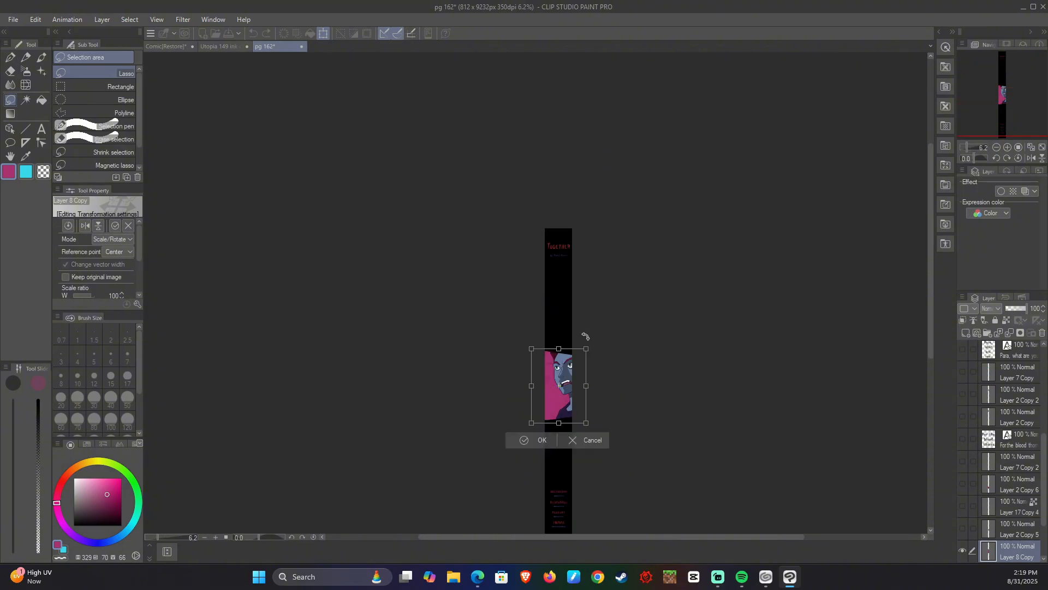
scroll(574, 414, up, 1)
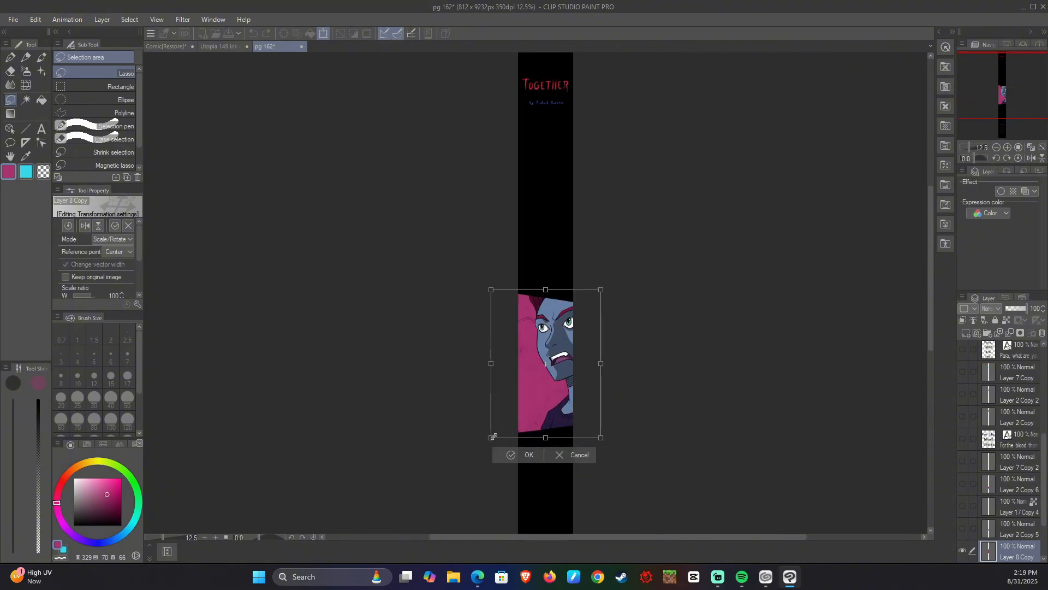
drag(493, 437, 525, 403)
drag(585, 347, 562, 328)
Place the face panel below the title credit near the strip's right edge, scaled to about 32%, and apply the transformation.
scroll(560, 388, down, 1)
scroll(558, 299, up, 2)
drag(528, 383, 562, 243)
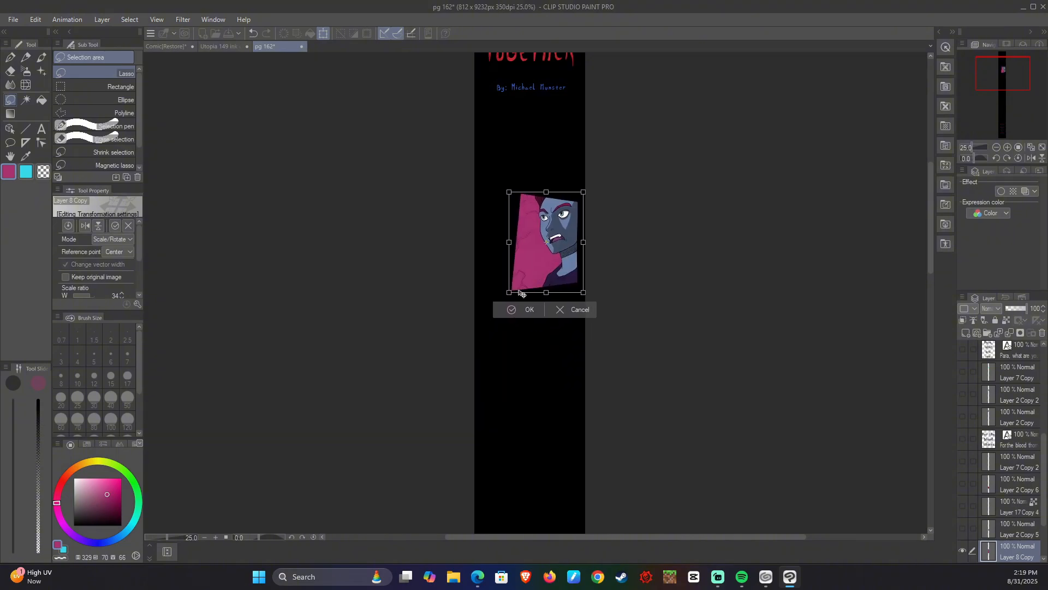
drag(510, 293, 512, 288)
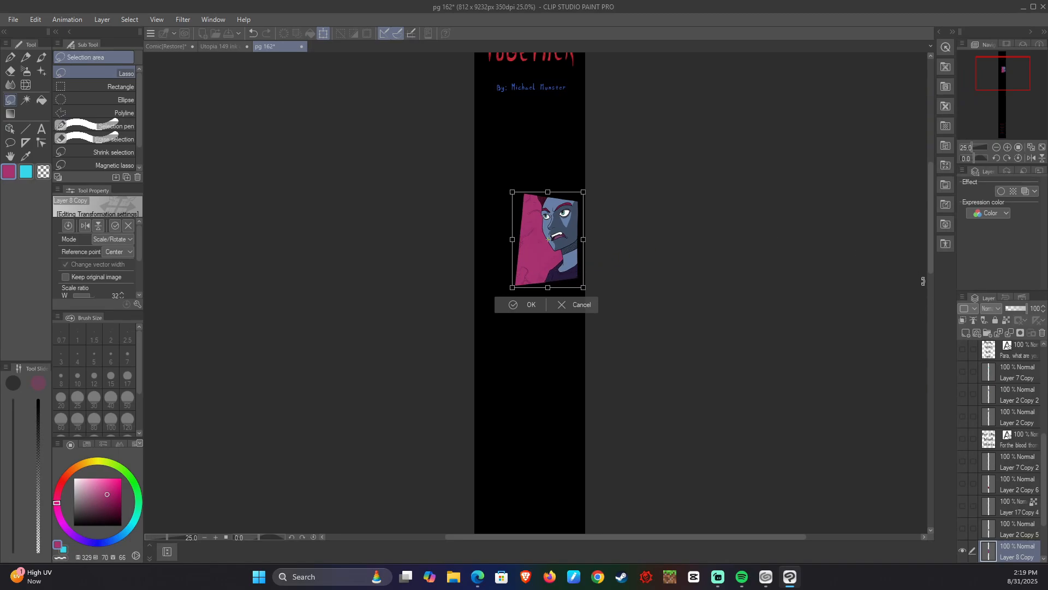
drag(929, 263, 928, 254)
click(521, 348)
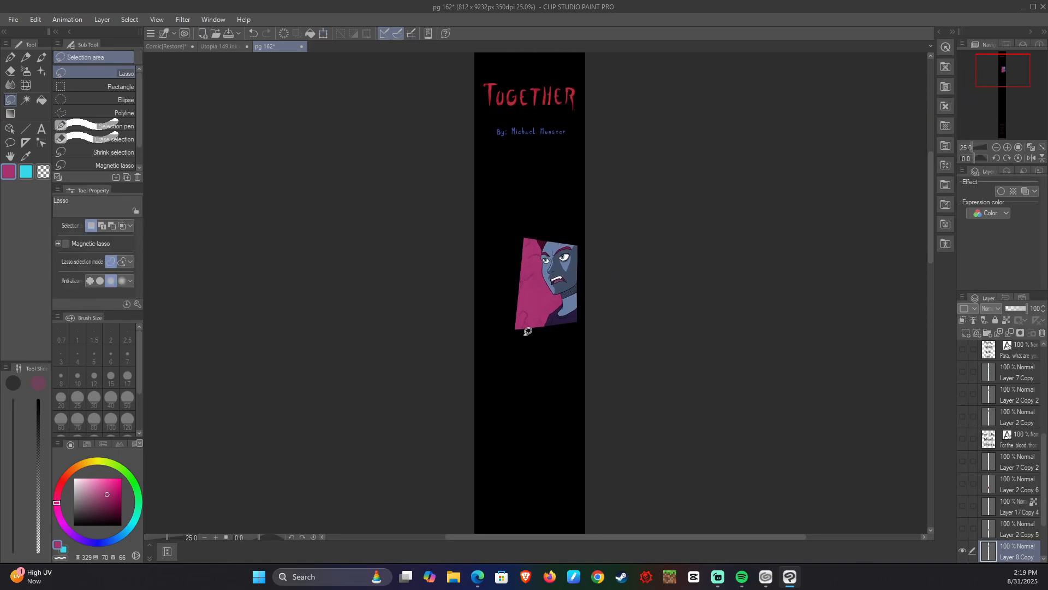
Examine the scaled face panel's line quality up close.
scroll(557, 290, up, 3)
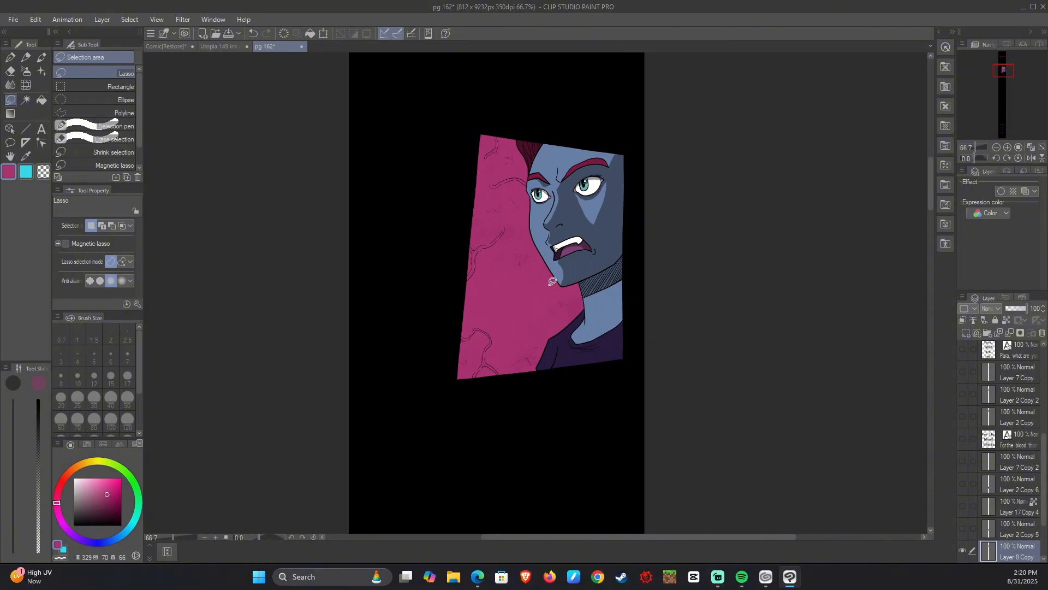
scroll(552, 282, up, 1)
scroll(573, 331, up, 1)
scroll(577, 332, down, 1)
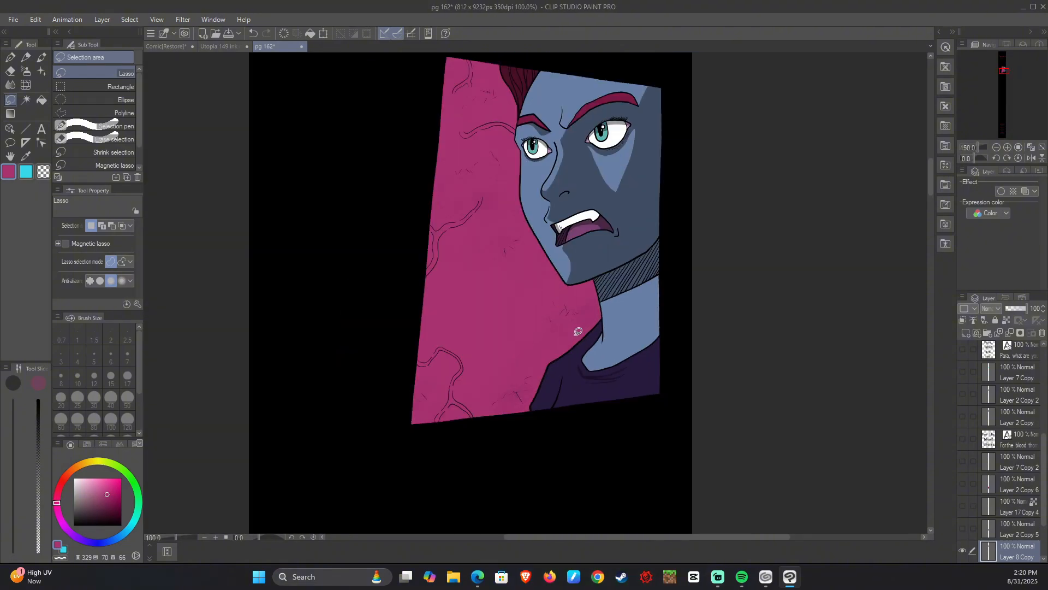
scroll(573, 333, down, 2)
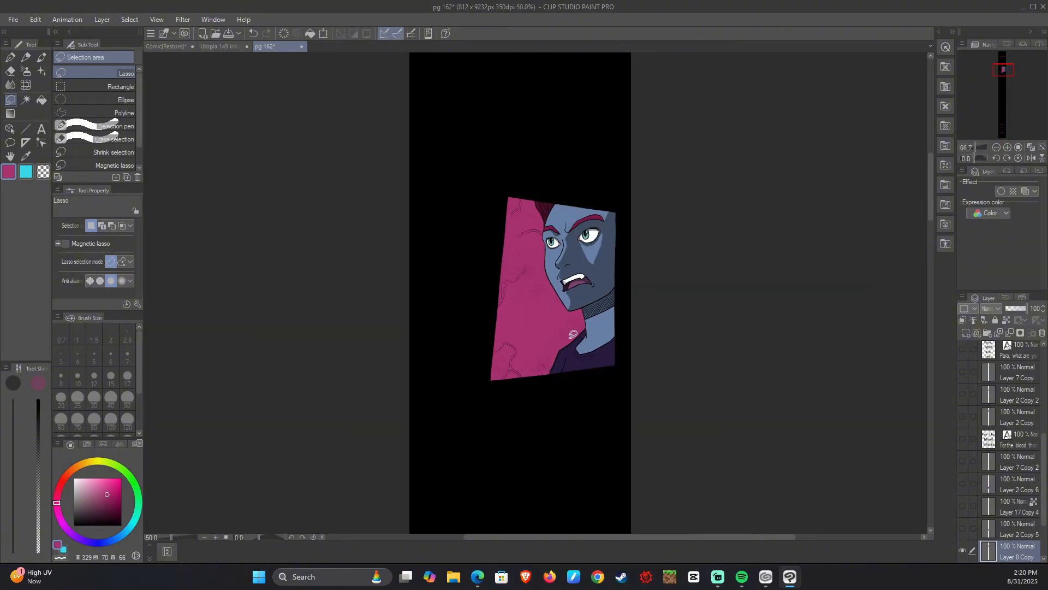
scroll(572, 333, down, 1)
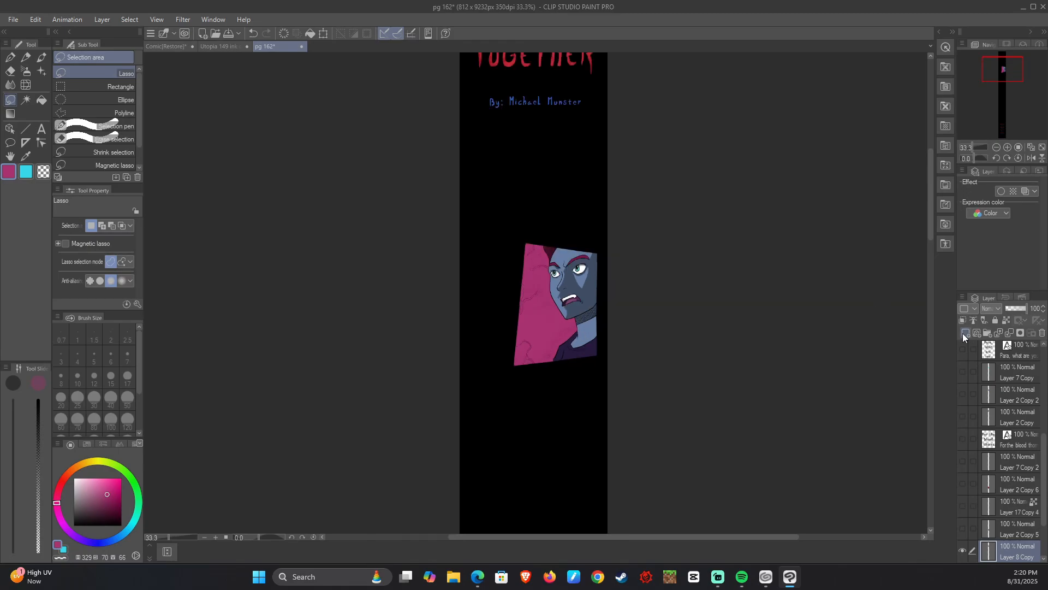
Return to Utopia 149 ink color, make the speech-bubble layer (Layer 1) active and clear the panel selection.
click(243, 46)
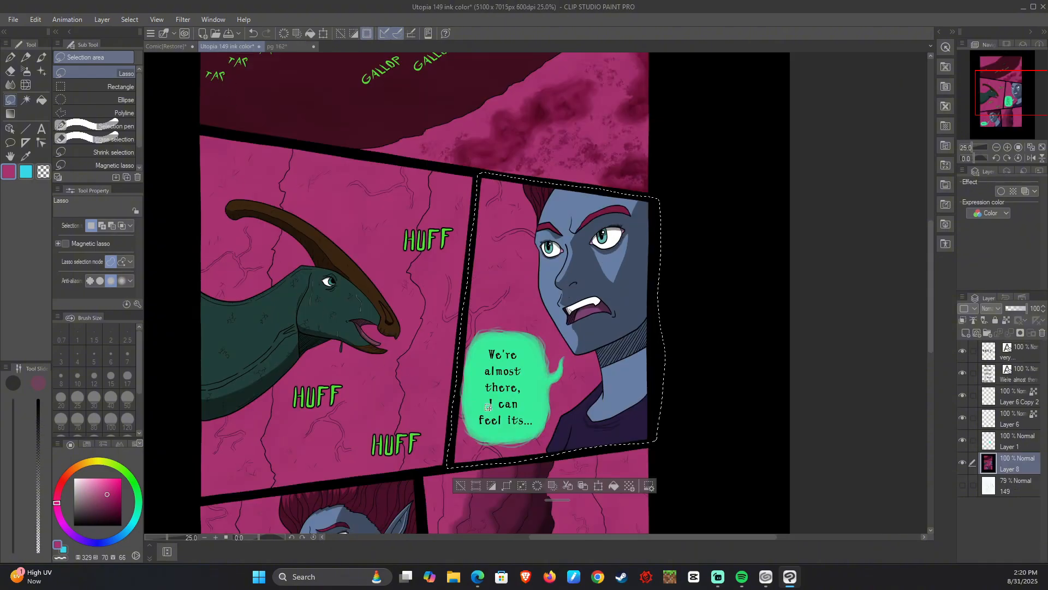
click(975, 441)
click(964, 440)
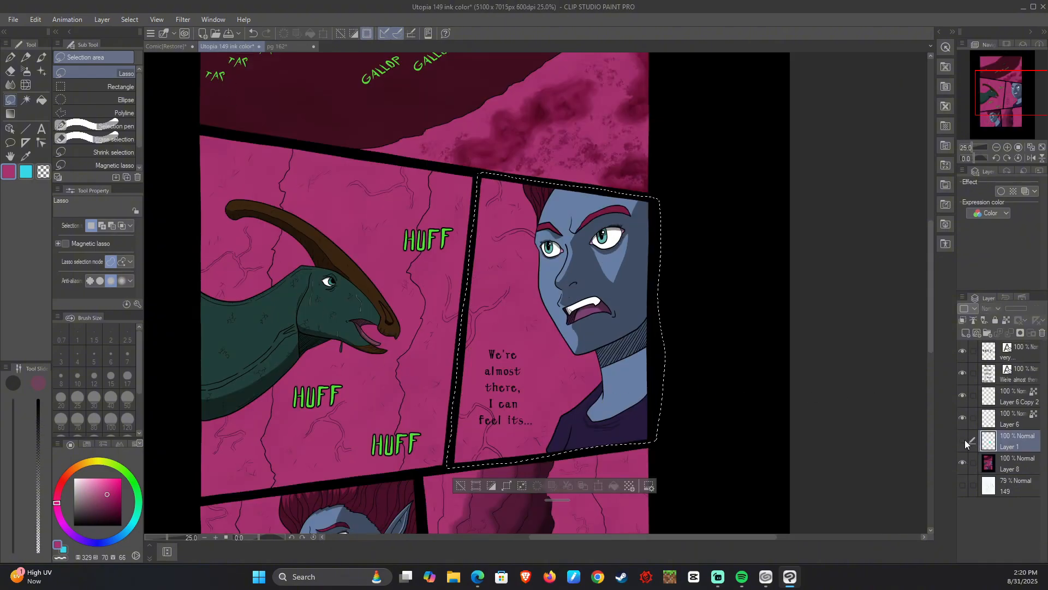
click(964, 440)
click(461, 485)
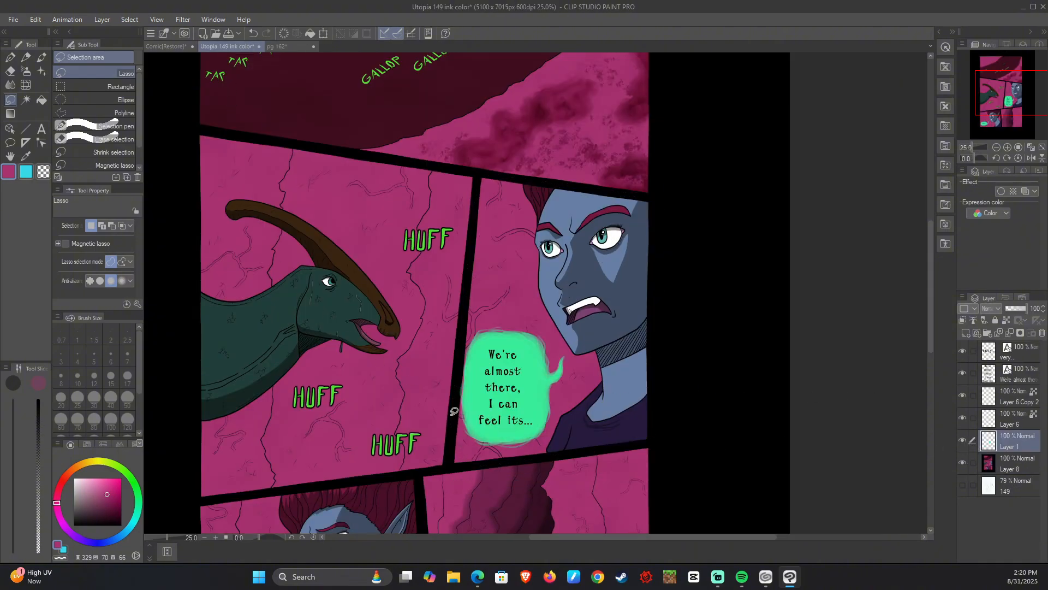
Copy the speech-bubble layer from Utopia 149 ink color and paste it into the pg 162 canvas.
click(39, 19)
click(64, 77)
click(292, 50)
click(32, 20)
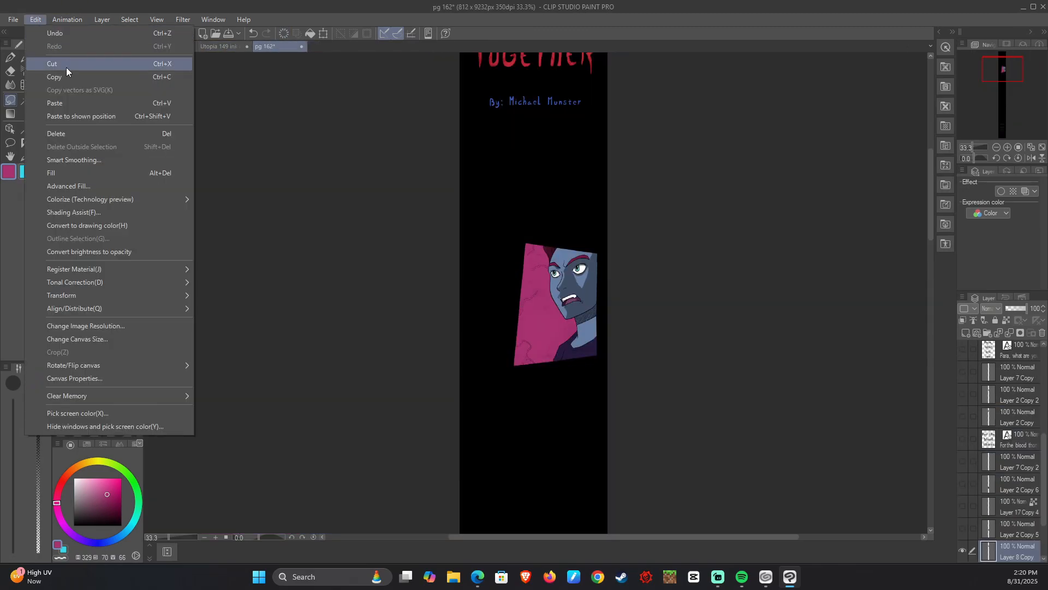
click(73, 104)
Scale the pasted speech-bubble layer proportionally to about 68% with Scale/Rotate, undoing the trial move.
click(37, 20)
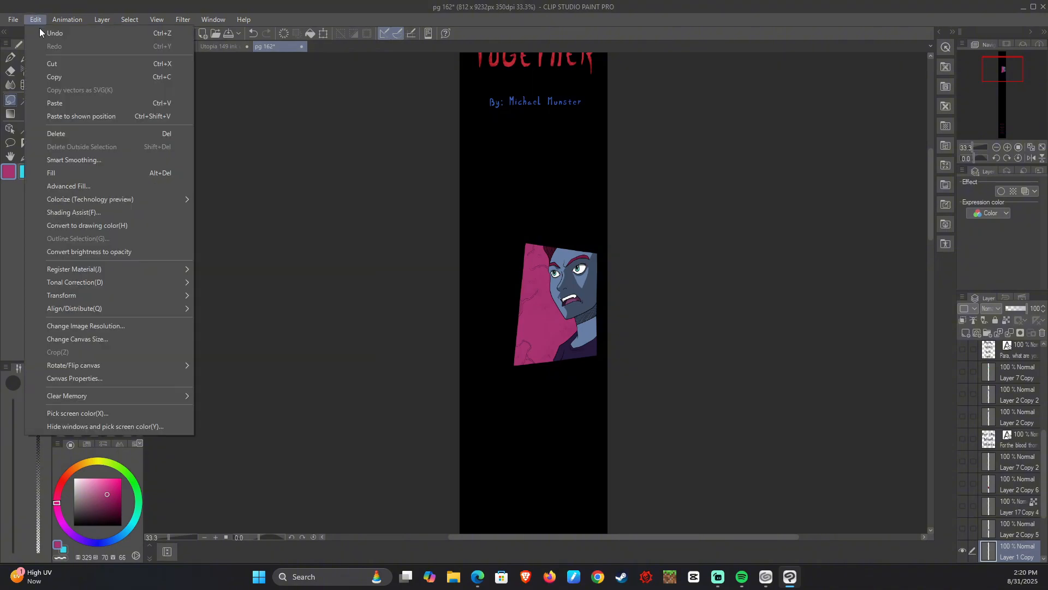
mouse_move(109, 296)
click(255, 301)
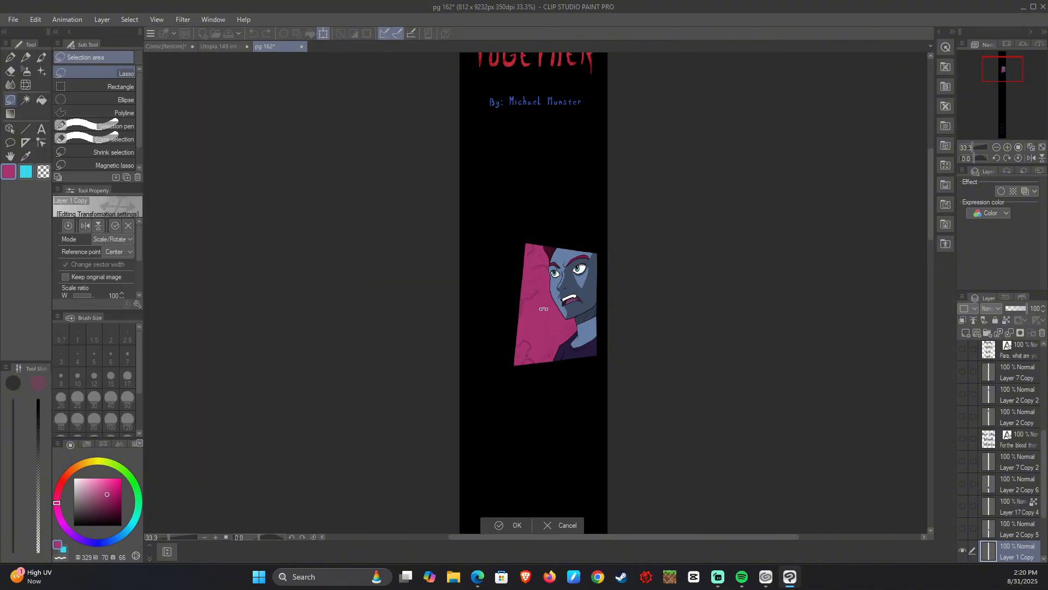
scroll(578, 323, down, 1)
drag(516, 448, 587, 329)
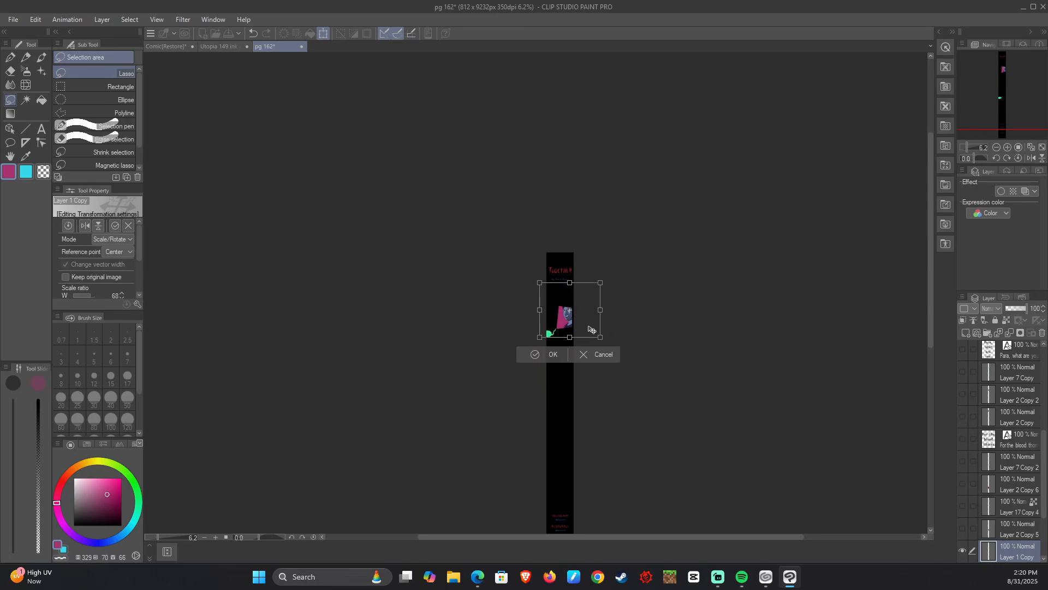
click(254, 33)
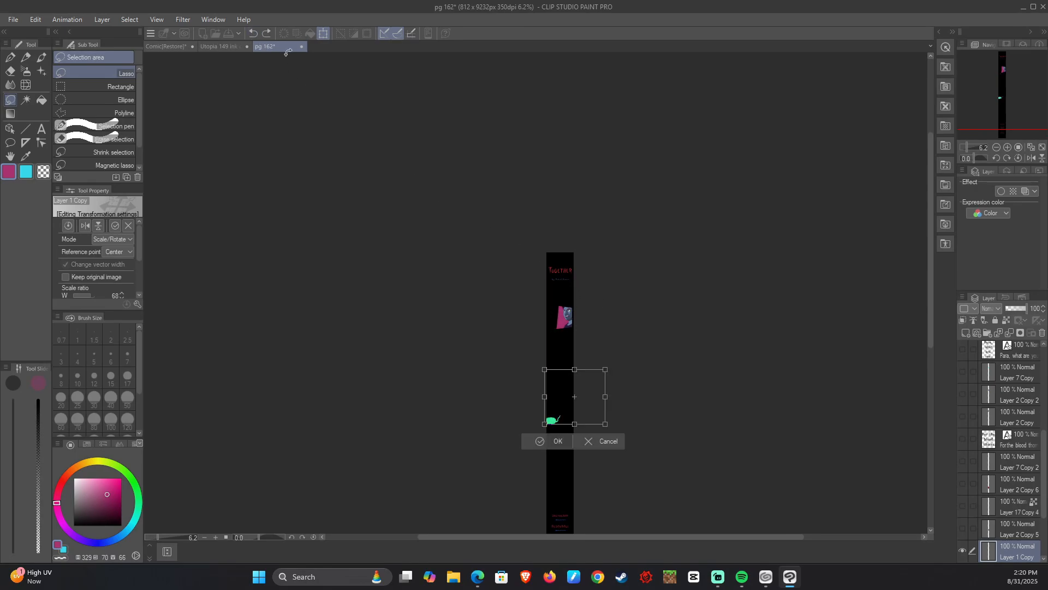
Move the scaled bubble layer up so the small bubble overlaps the face panel's lower-left corner, and apply the transformation.
drag(584, 418, 565, 415)
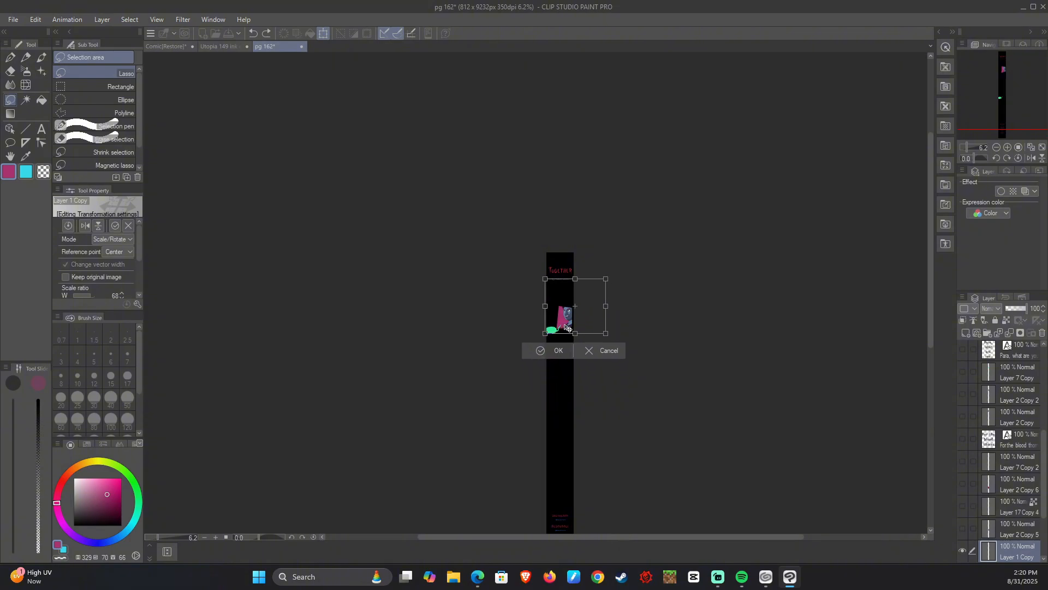
scroll(572, 369, up, 6)
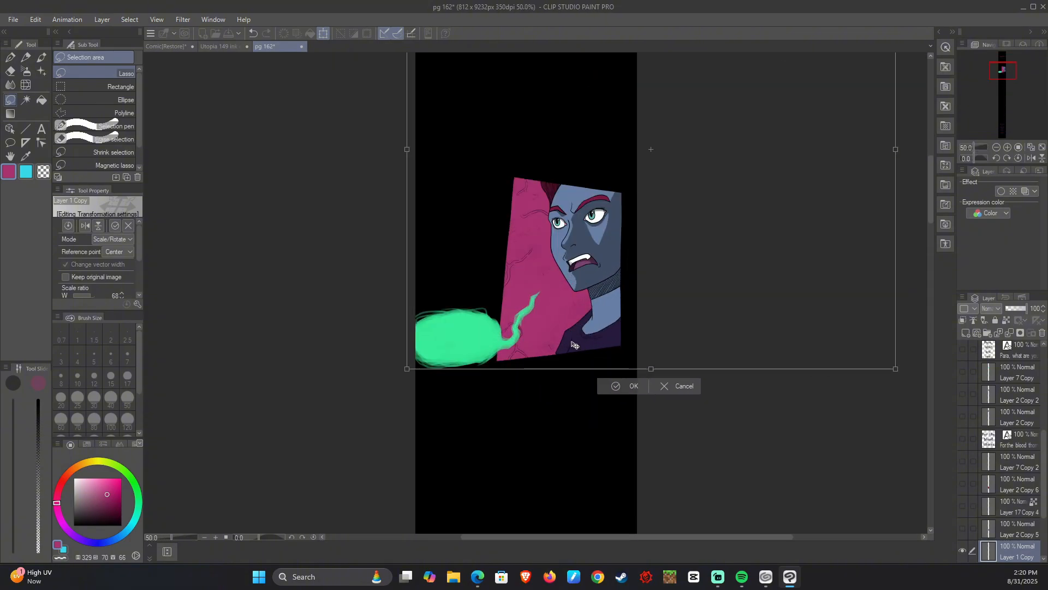
drag(545, 338, 552, 311)
scroll(524, 347, down, 1)
scroll(491, 384, down, 1)
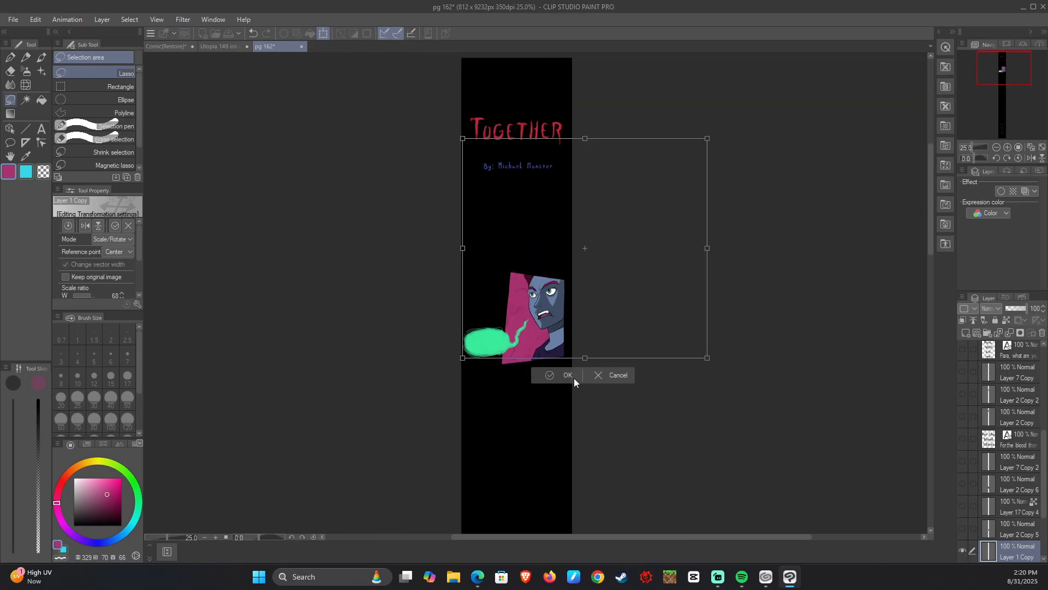
click(573, 376)
Check the bubble against Utopia 149, and move pg 162's bubble layer so the larger bubble overlaps the face panel's lower-left side.
click(218, 47)
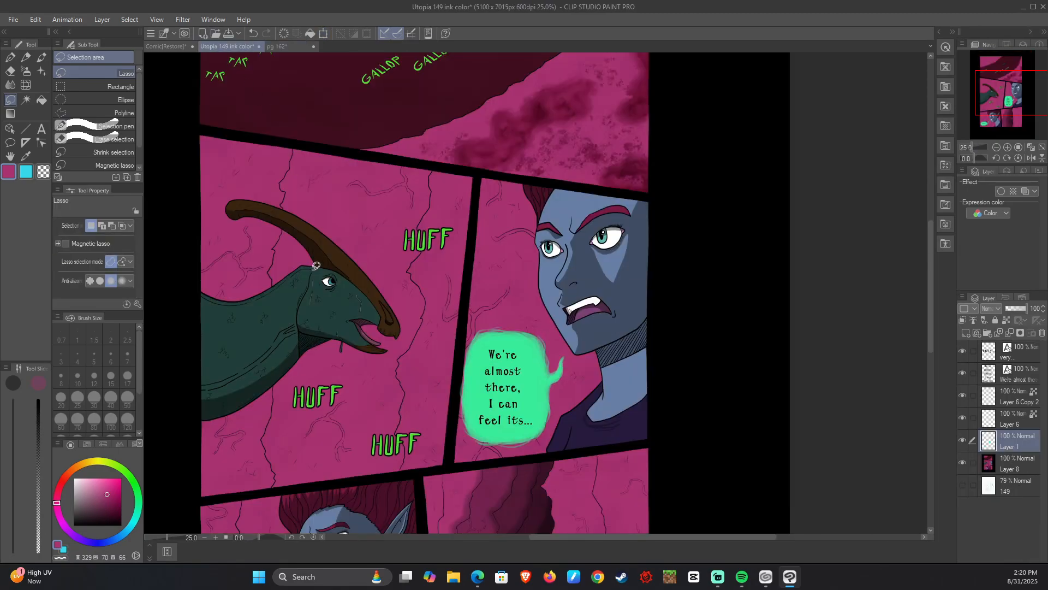
scroll(404, 513, down, 3)
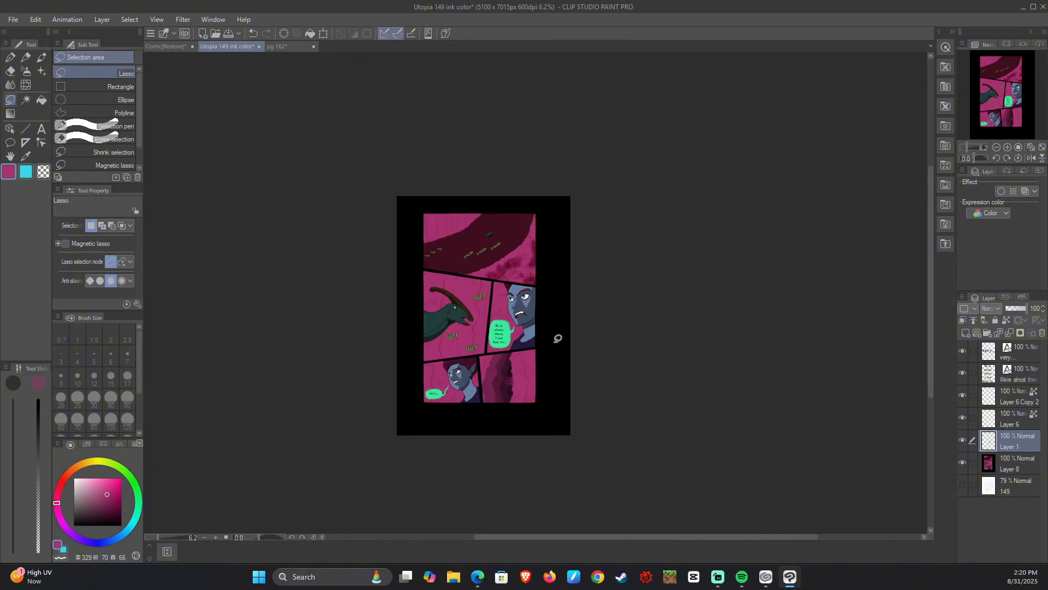
scroll(556, 334, up, 3)
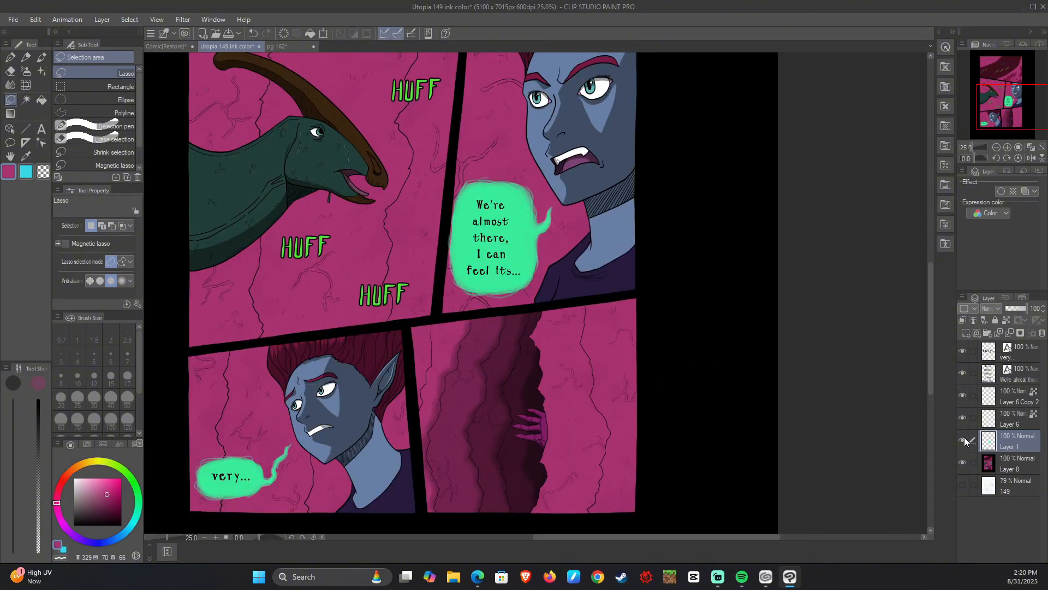
click(273, 46)
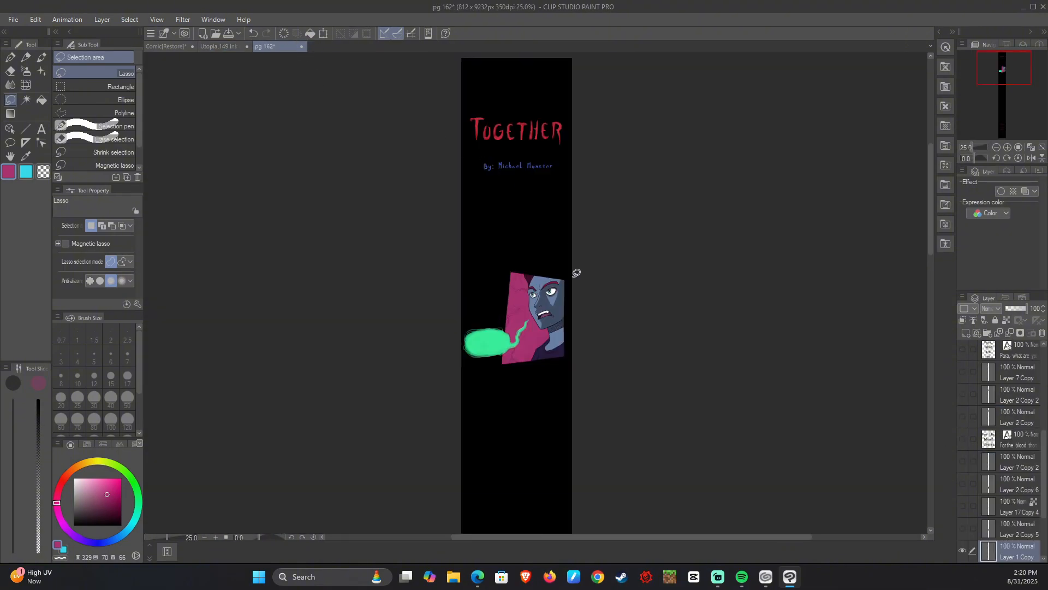
click(10, 129)
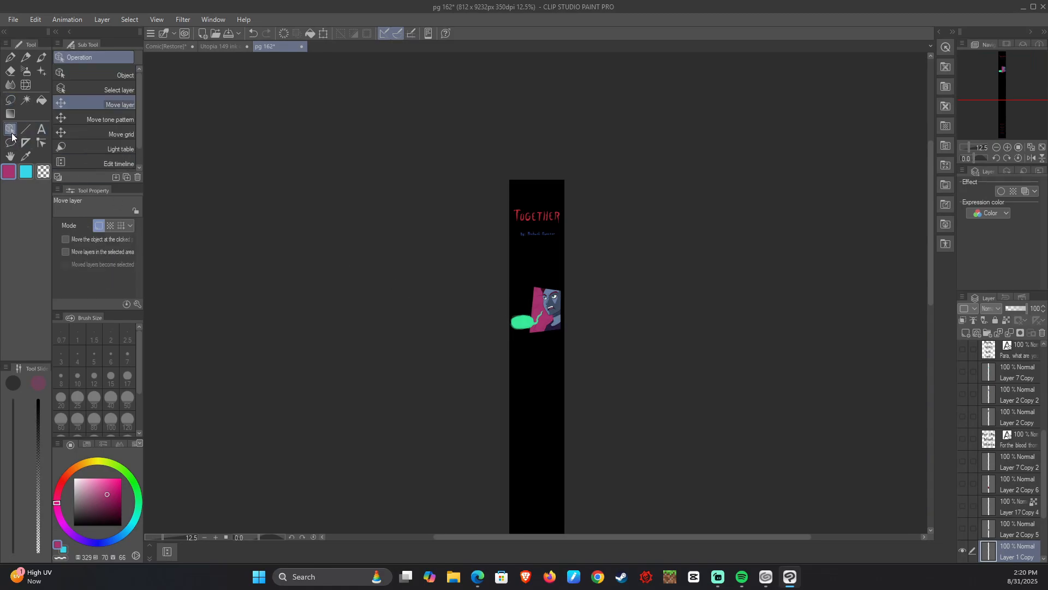
mouse_move(546, 334)
mouse_down()
mouse_move(463, 473)
mouse_move(546, 362)
mouse_move(545, 338)
mouse_up()
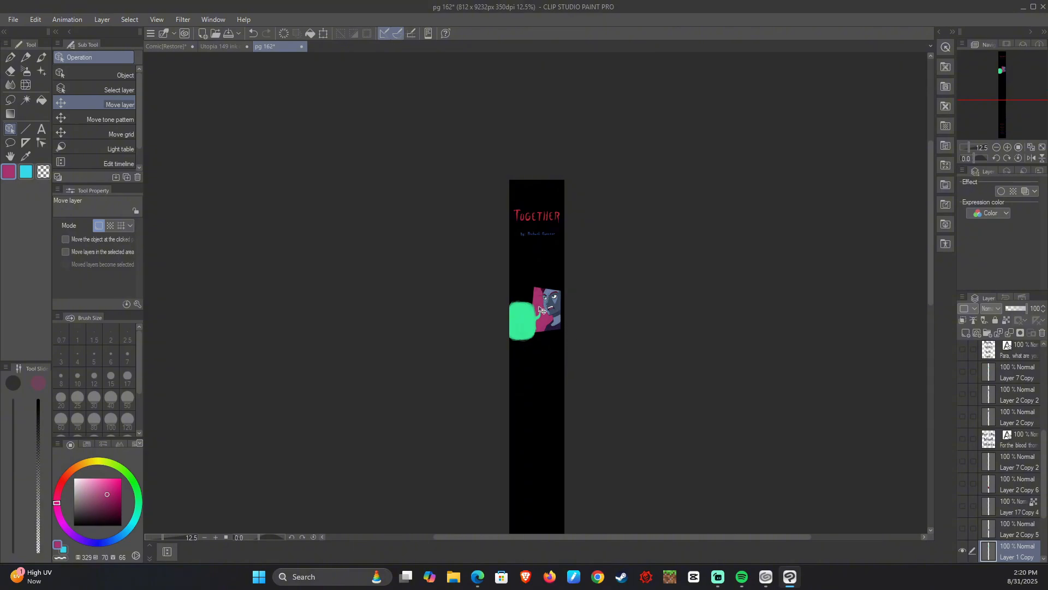
drag(528, 331, 540, 328)
Scale the bubble layer to about 87%, nudge the large bubble down and left within the strip, and apply the transformation.
click(36, 20)
mouse_move(164, 295)
click(229, 297)
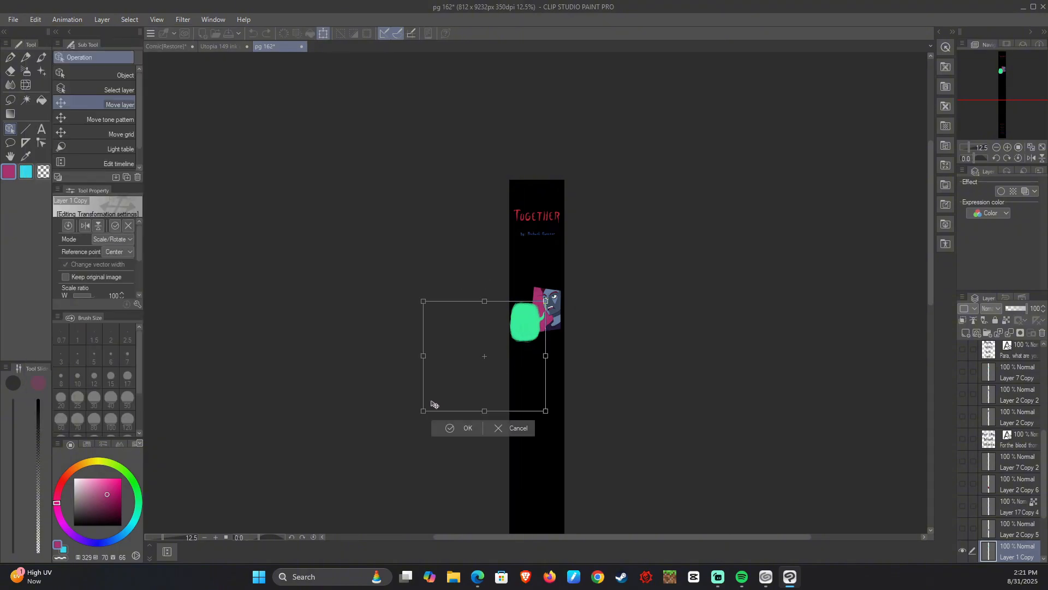
drag(422, 410, 438, 396)
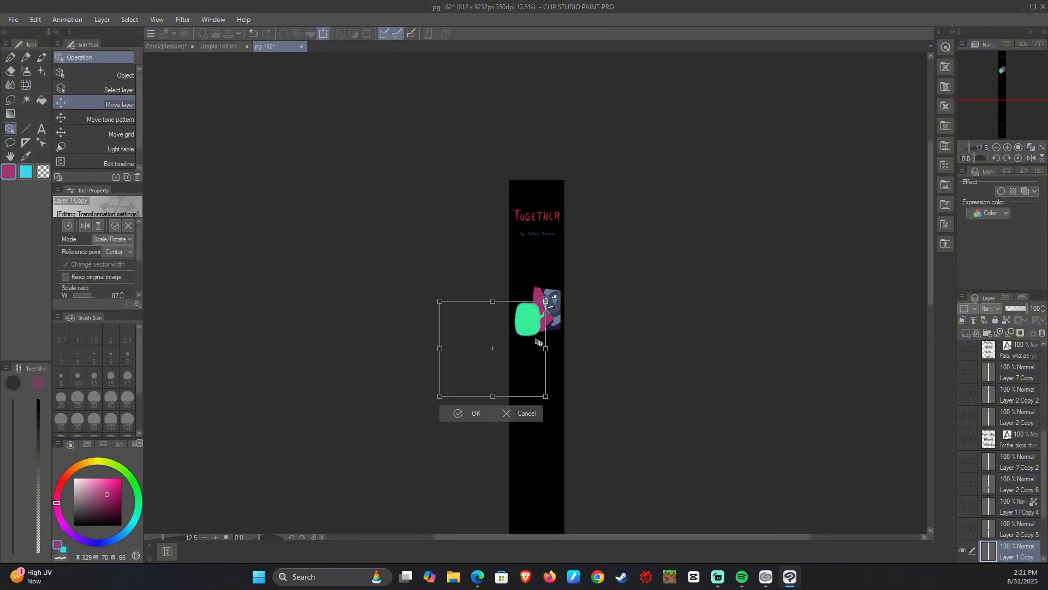
drag(535, 344, 534, 348)
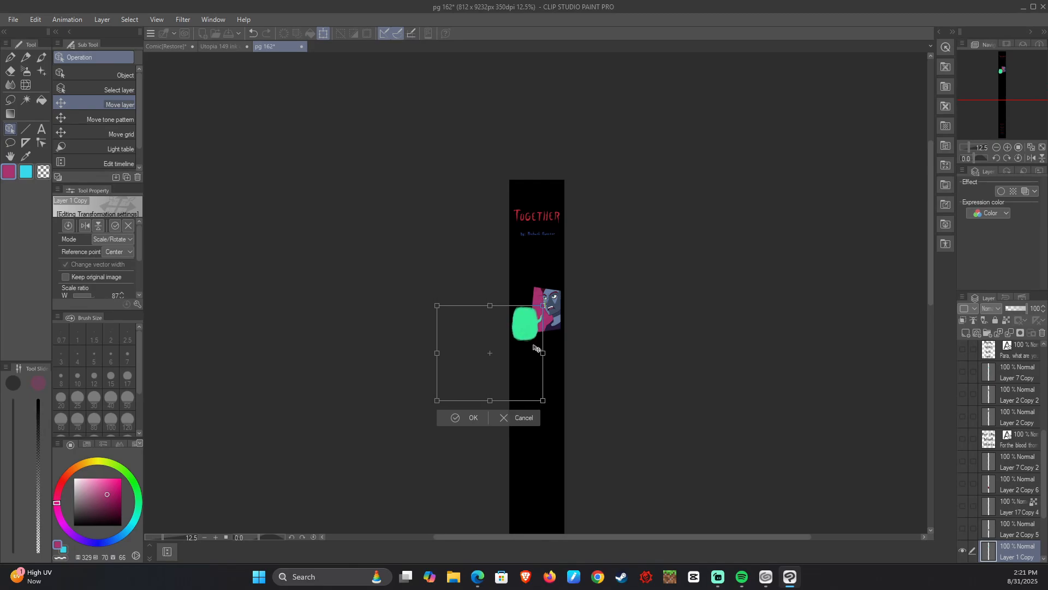
click(445, 422)
Copy the "We're almost there, I can feel its..." text layer from Utopia 149 ink color and paste it into pg 162.
scroll(553, 344, up, 6)
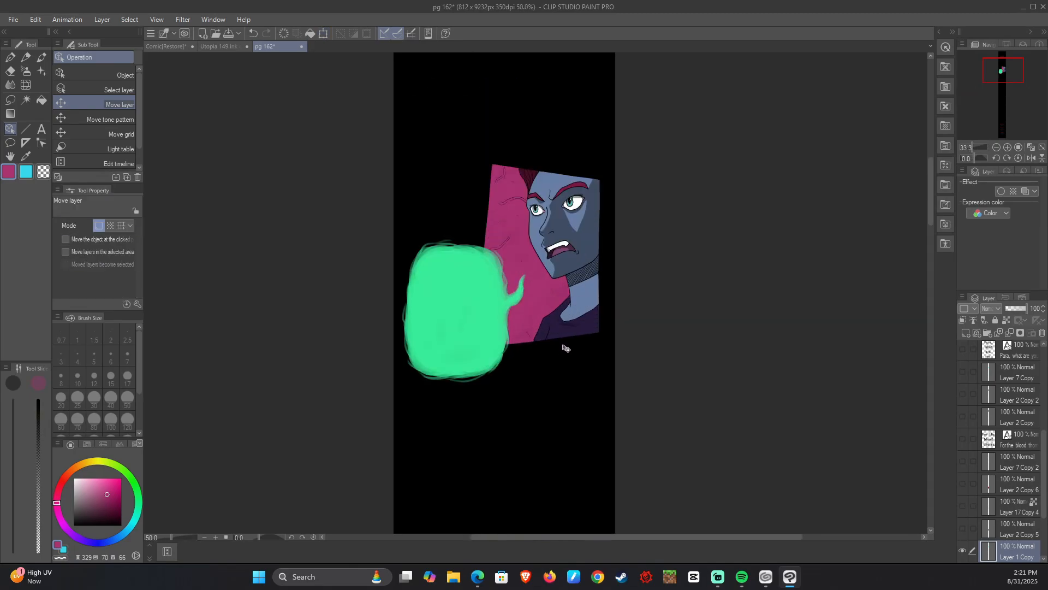
click(219, 47)
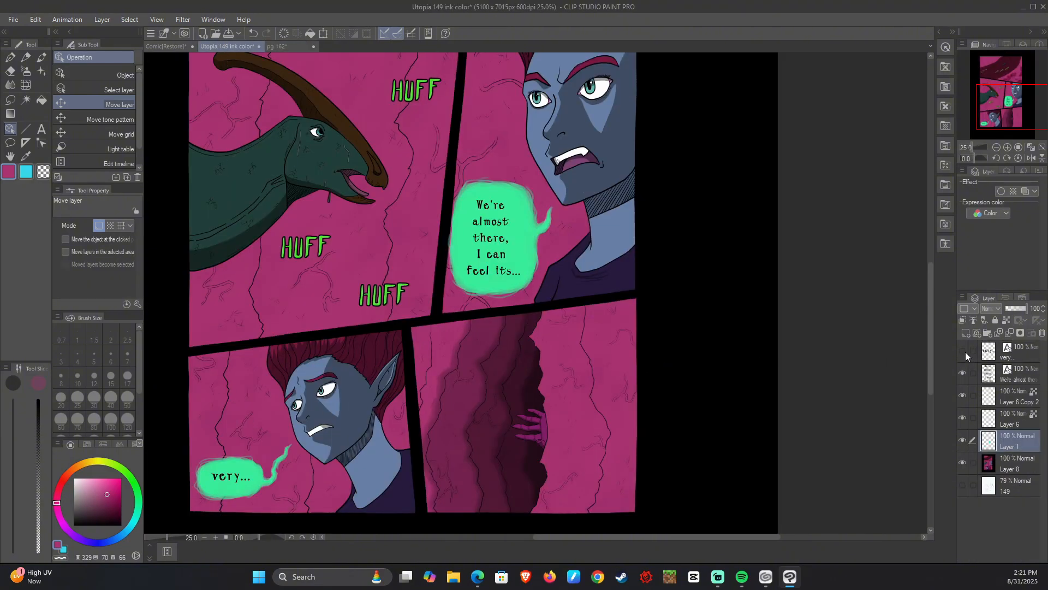
click(971, 378)
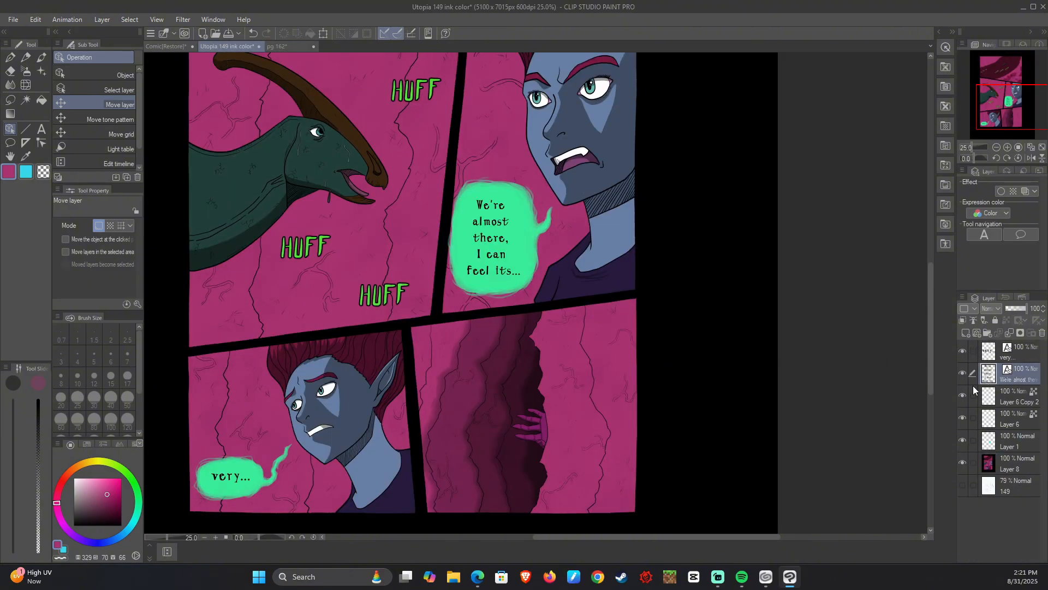
click(35, 19)
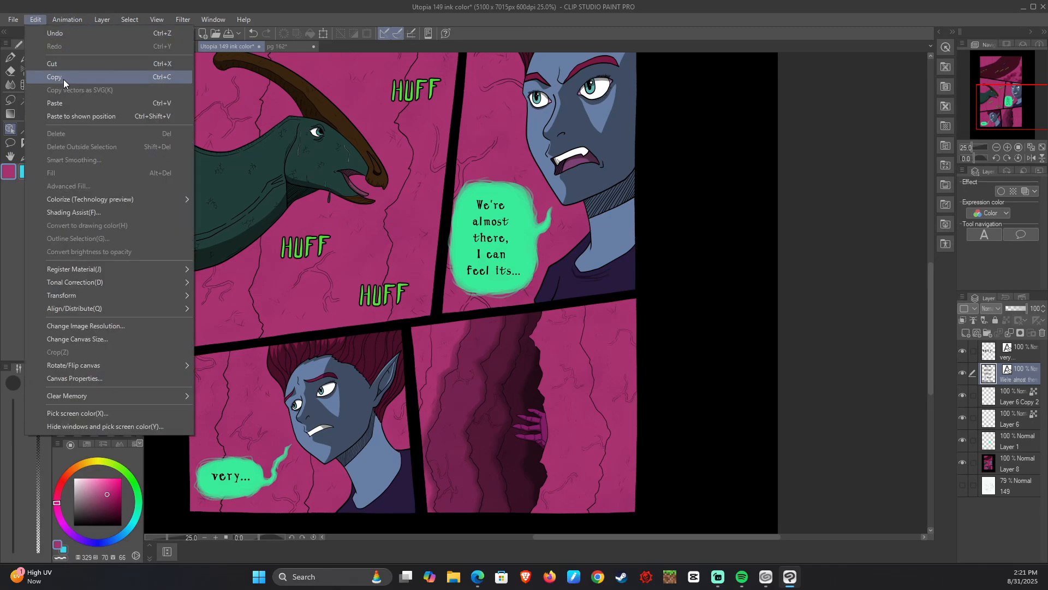
click(273, 47)
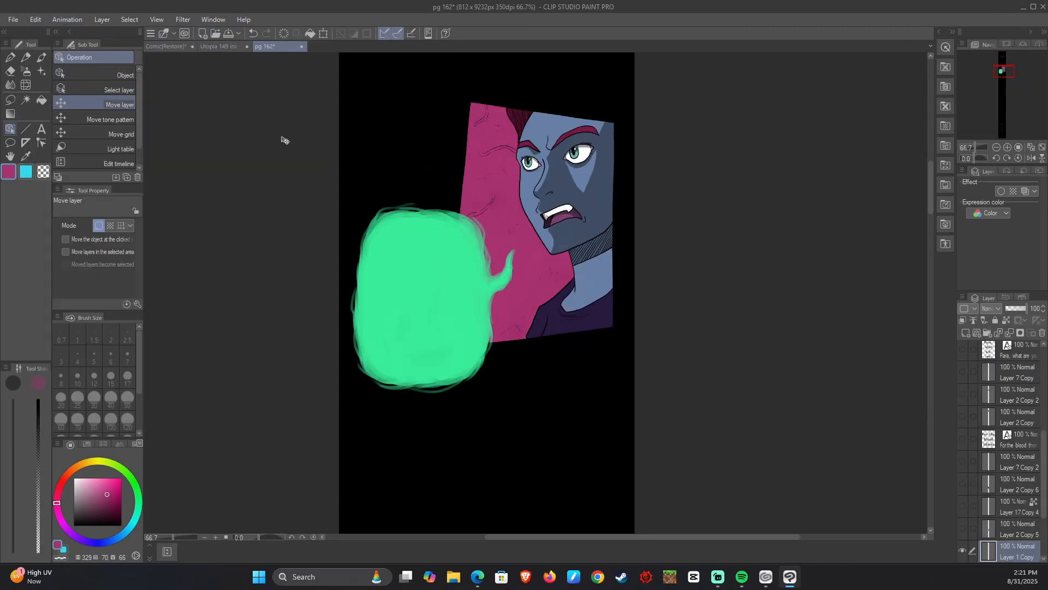
click(35, 19)
click(61, 102)
Move the pasted dialogue text onto the green speech bubble with Scale/Rotate and apply the transformation.
scroll(464, 315, down, 2)
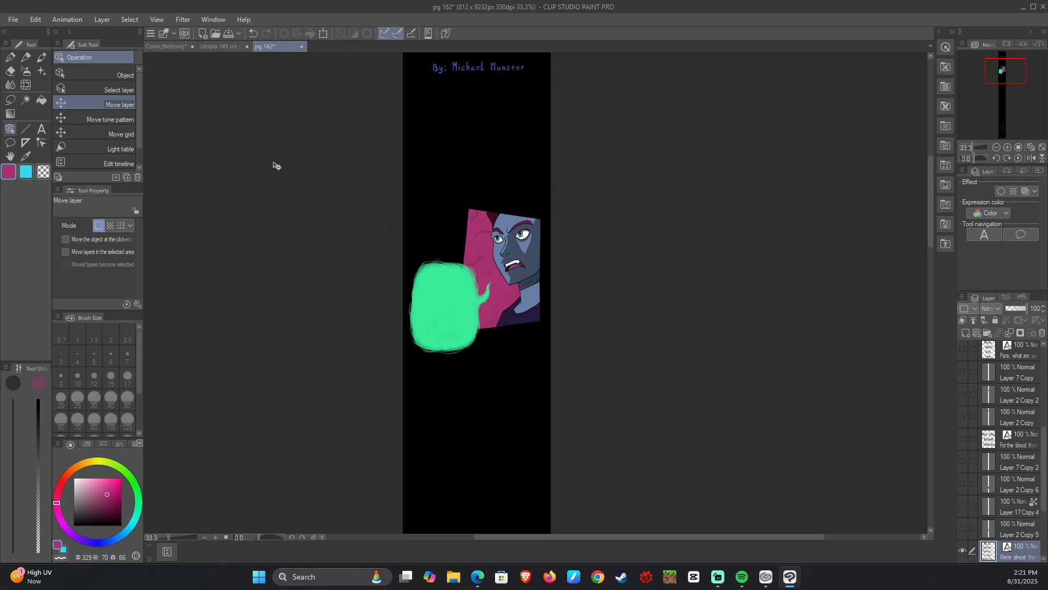
click(36, 20)
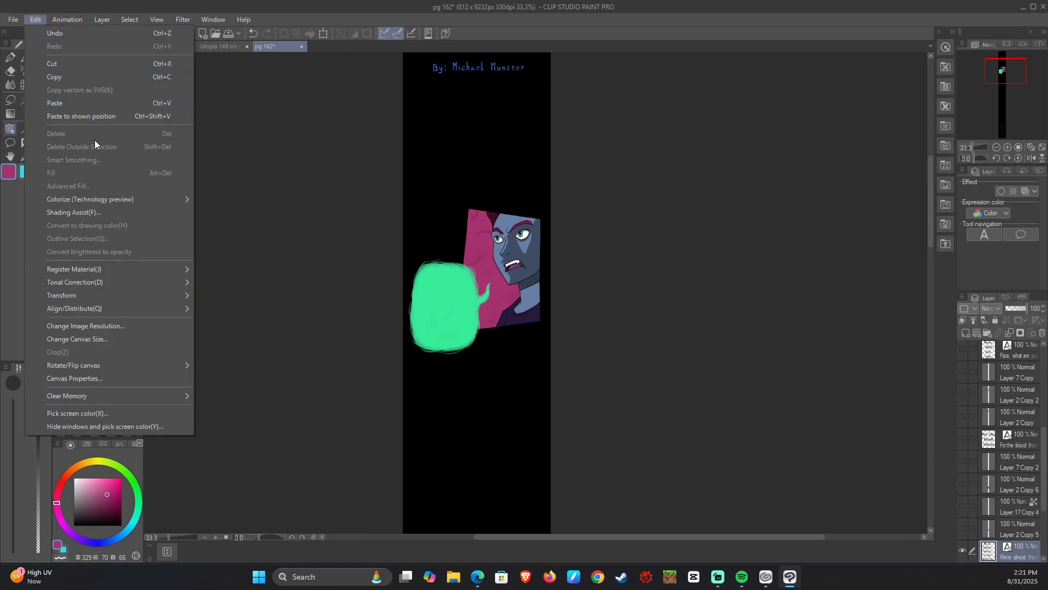
mouse_move(185, 298)
click(229, 294)
scroll(428, 481, down, 3)
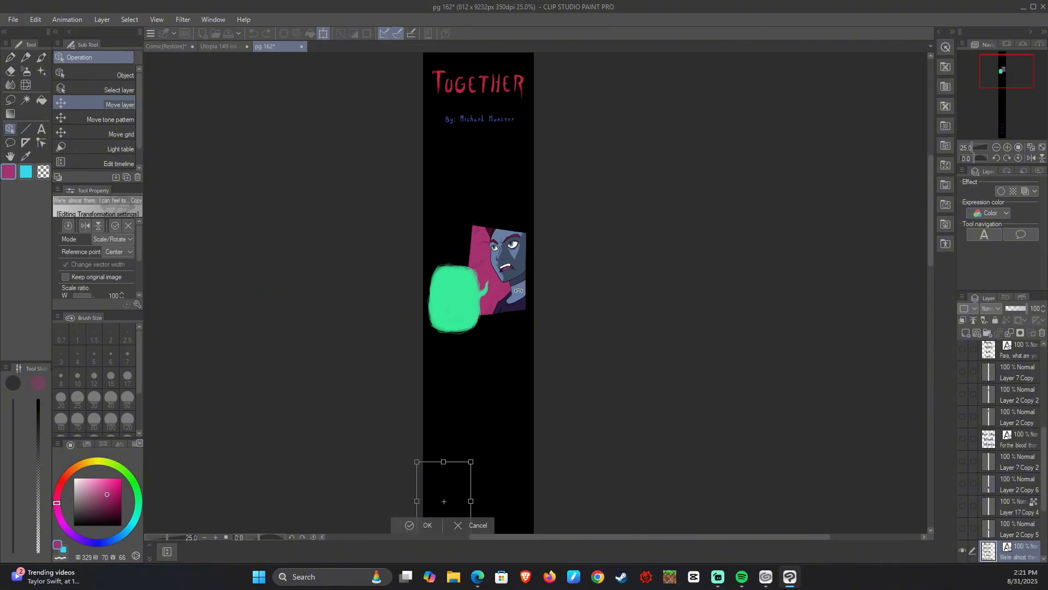
drag(484, 386, 488, 292)
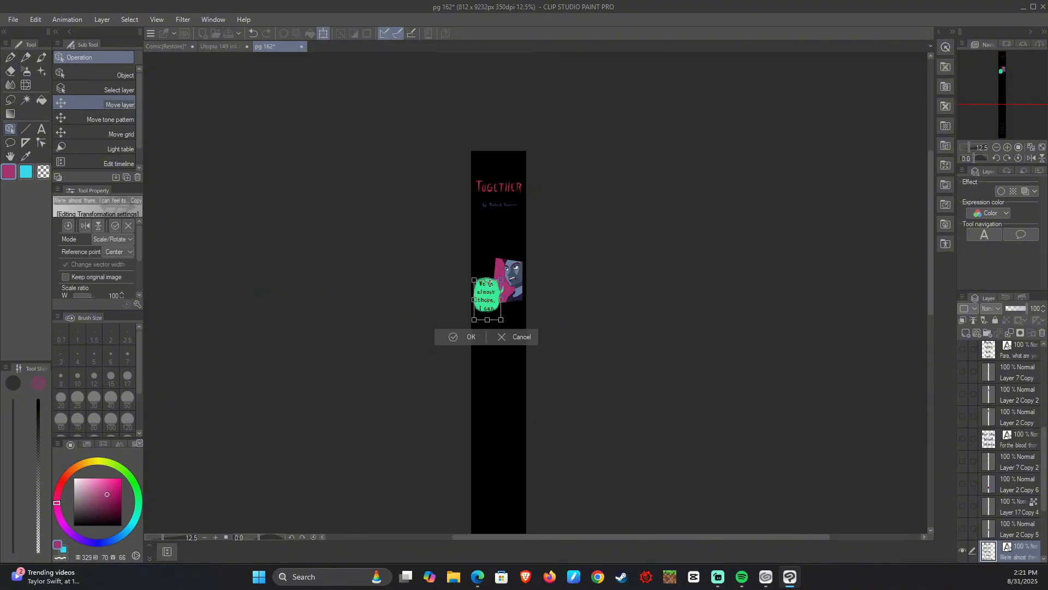
scroll(492, 294, up, 4)
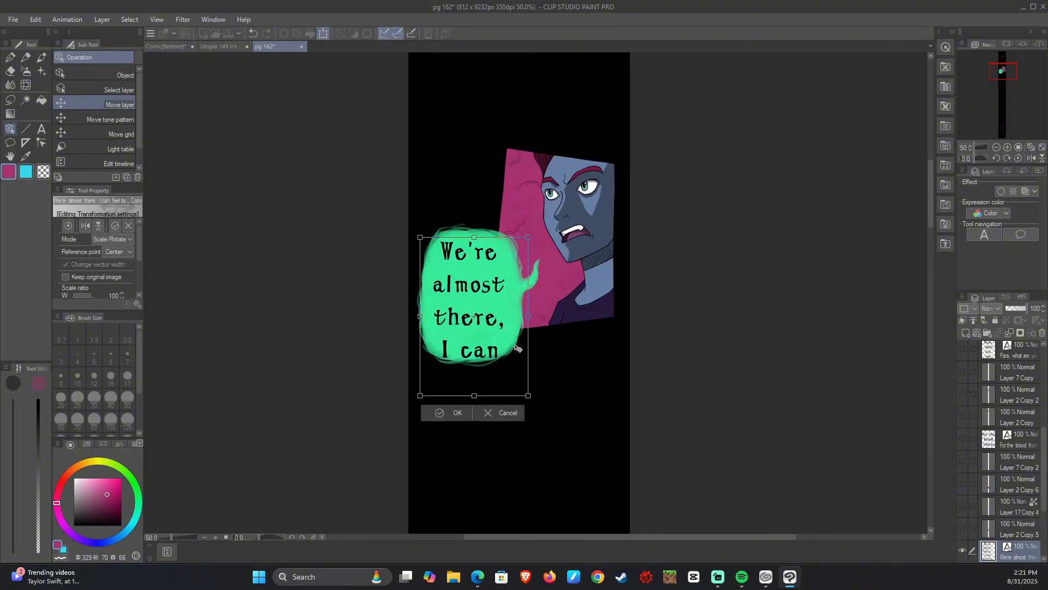
click(46, 141)
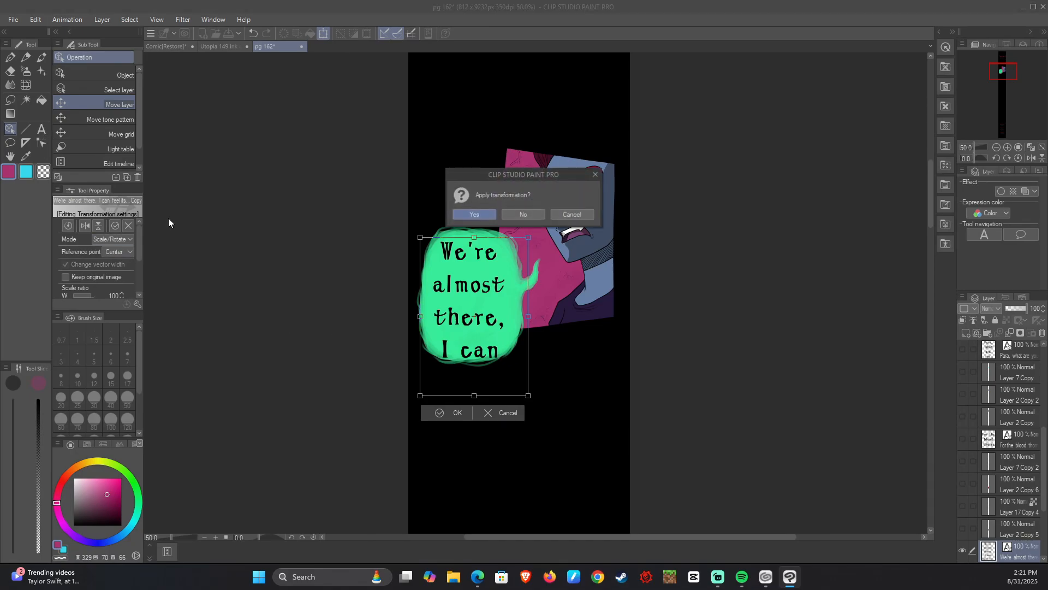
click(474, 214)
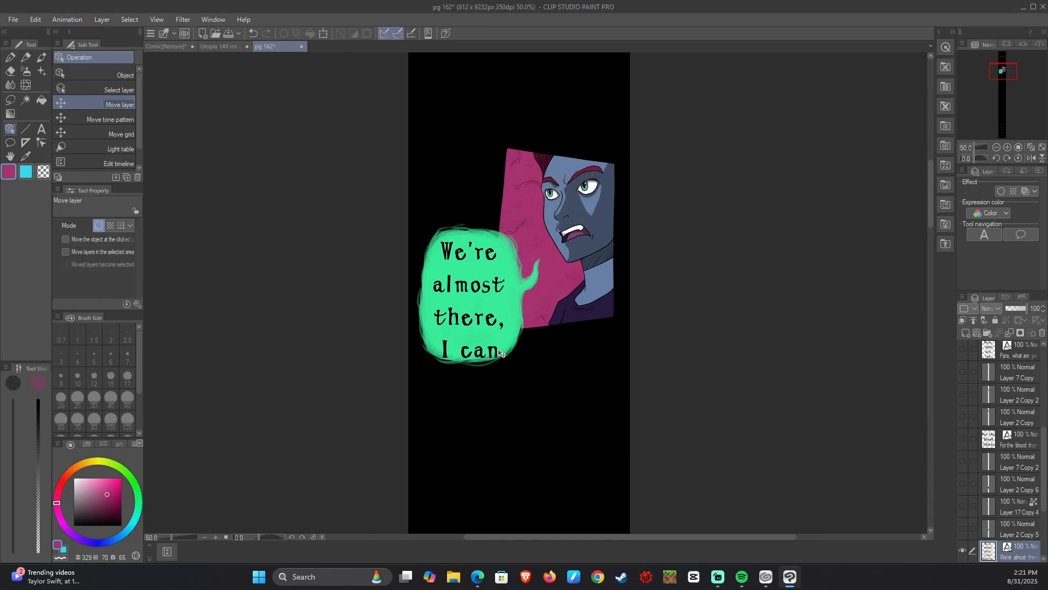
Select all of the "We're almost there, I can feel its..." text in pg 162 and reduce its font size to 14.
click(41, 129)
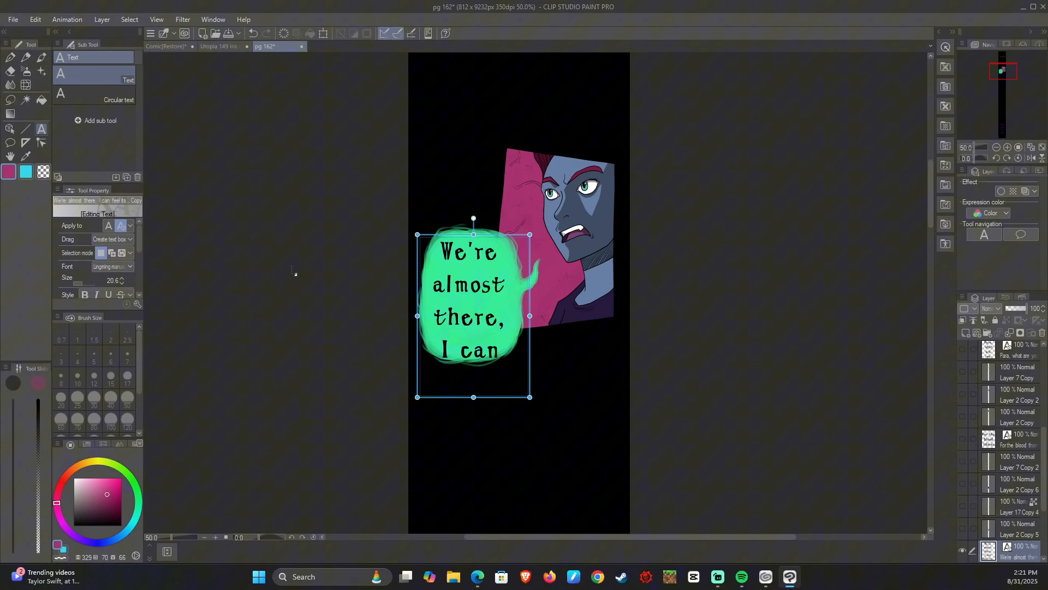
click(501, 351)
key(ctrl+a)
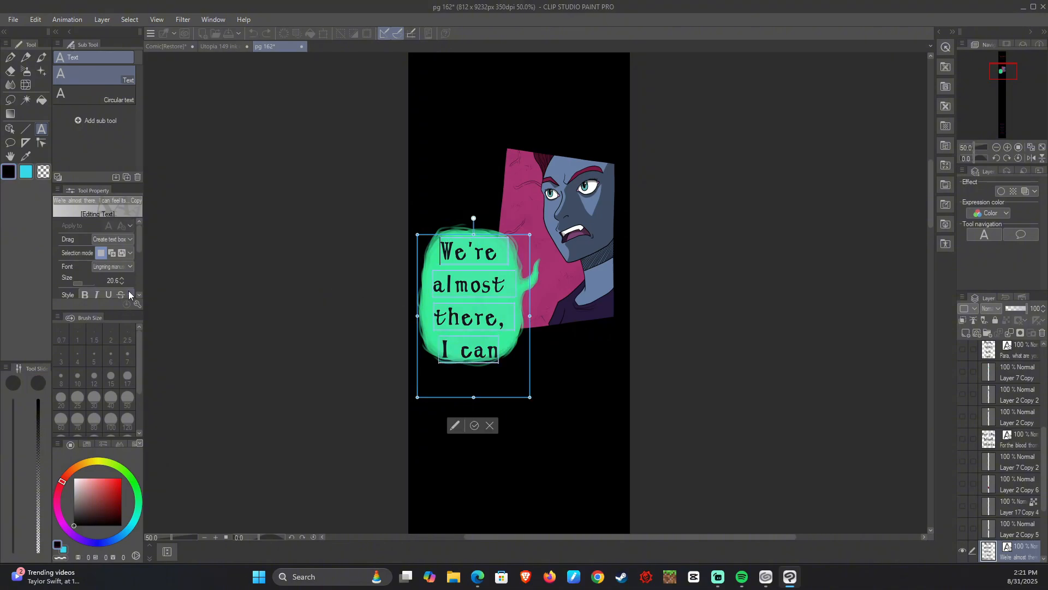
click(123, 283)
click(122, 282)
click(122, 283)
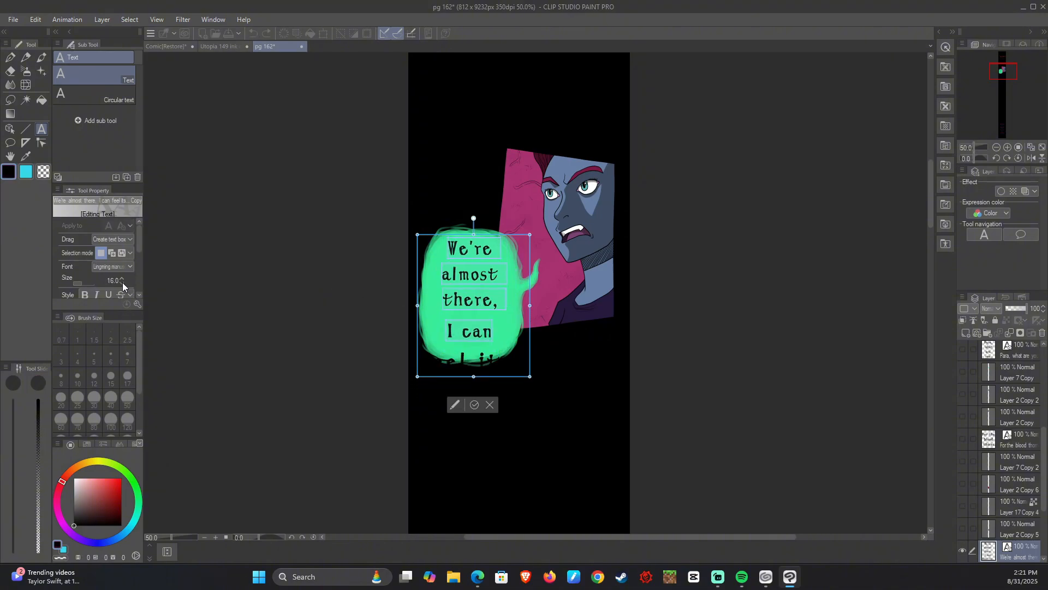
click(122, 283)
click(122, 282)
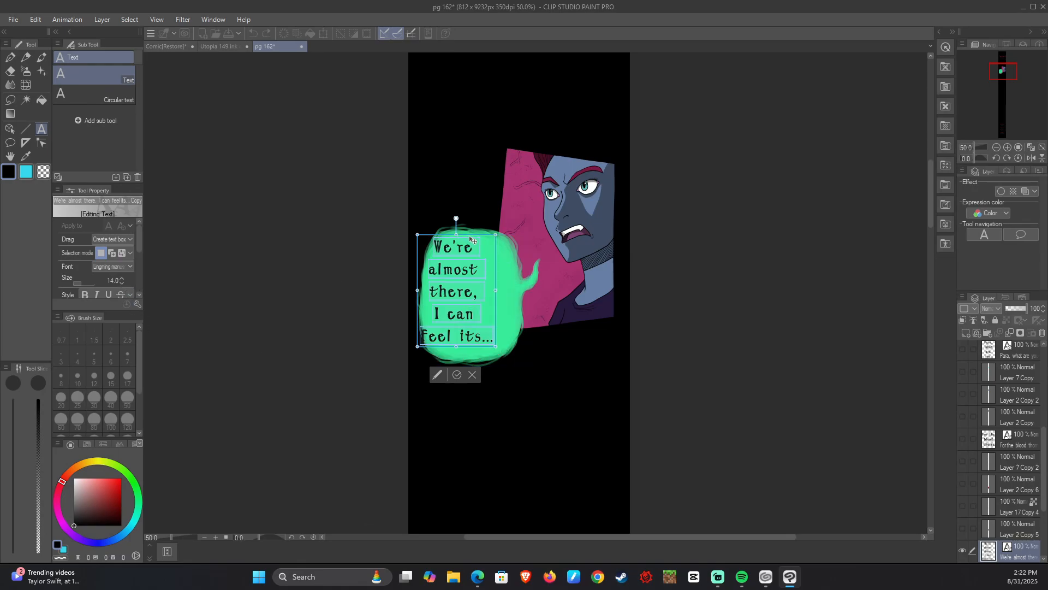
Set the dialogue text size to 13, center the text on the green speech bubble and commit the edit.
drag(471, 240, 485, 245)
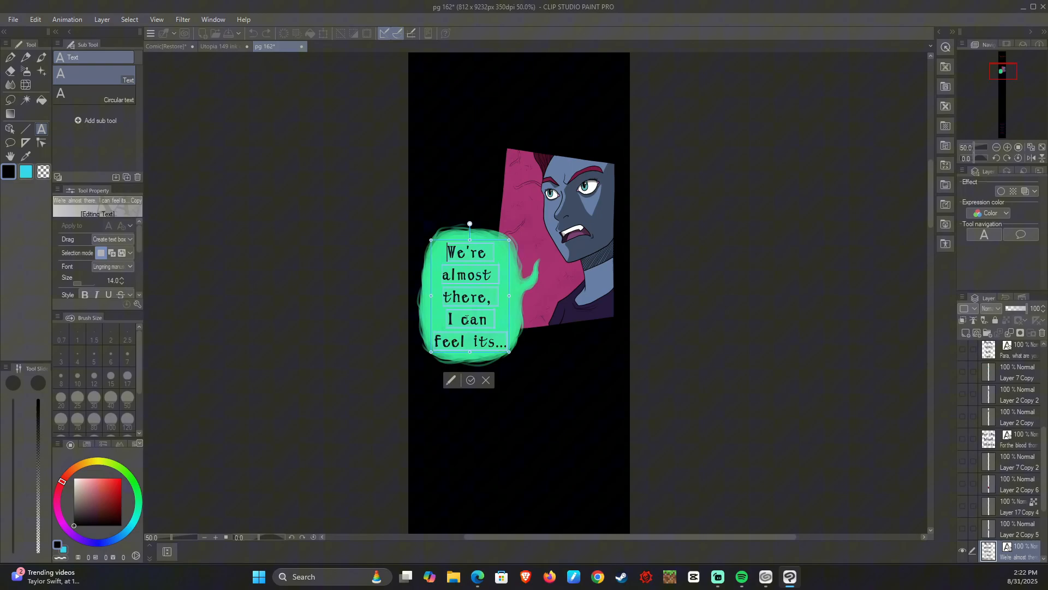
click(122, 283)
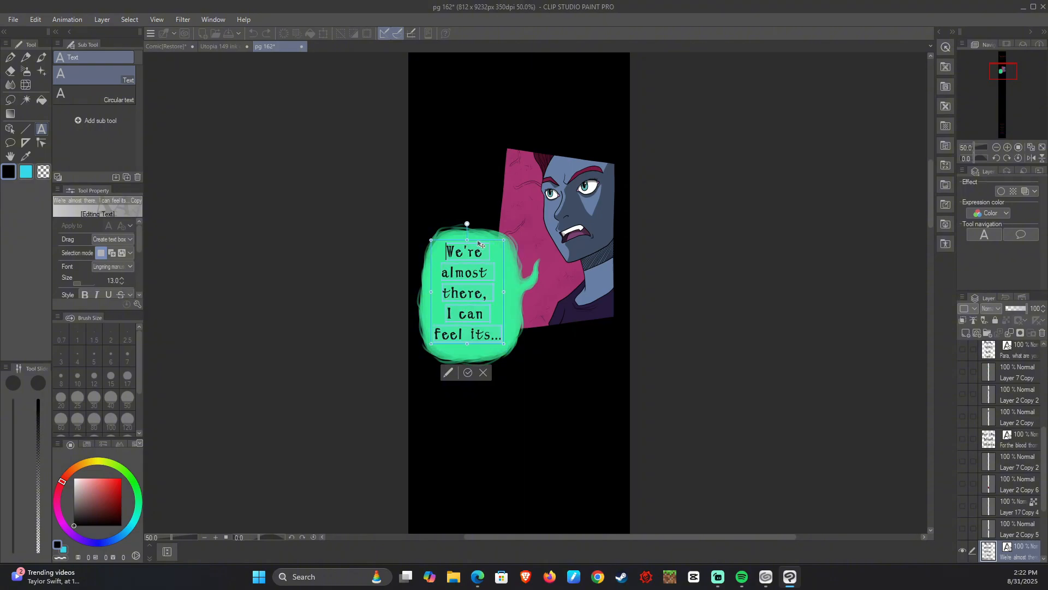
drag(478, 244, 487, 247)
click(471, 375)
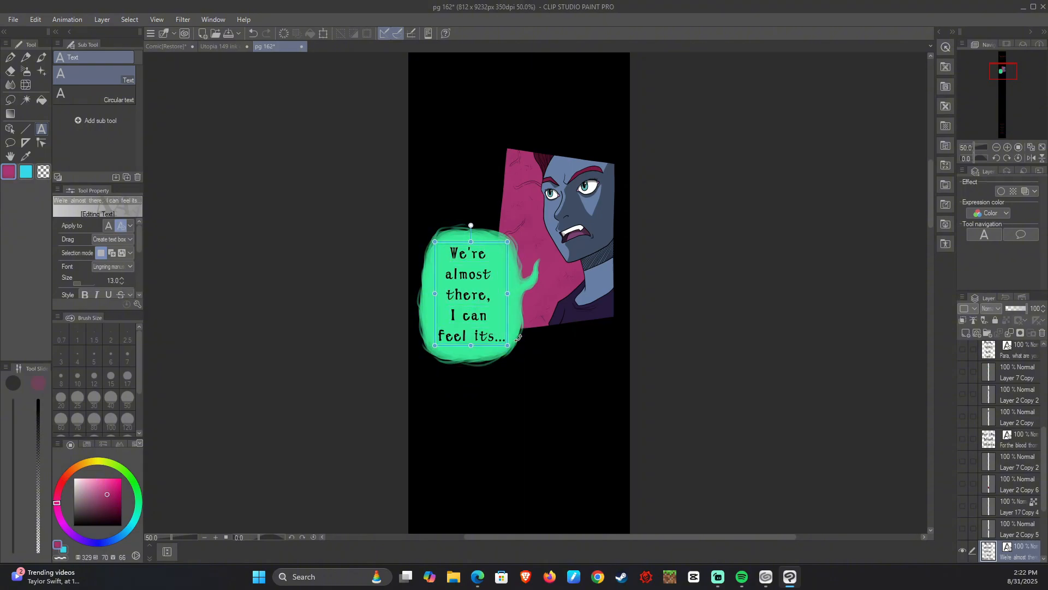
Make Layer 7 Copy 2, just below the "For the blood" text layer, the active layer in pg 162.
scroll(518, 337, down, 1)
click(994, 466)
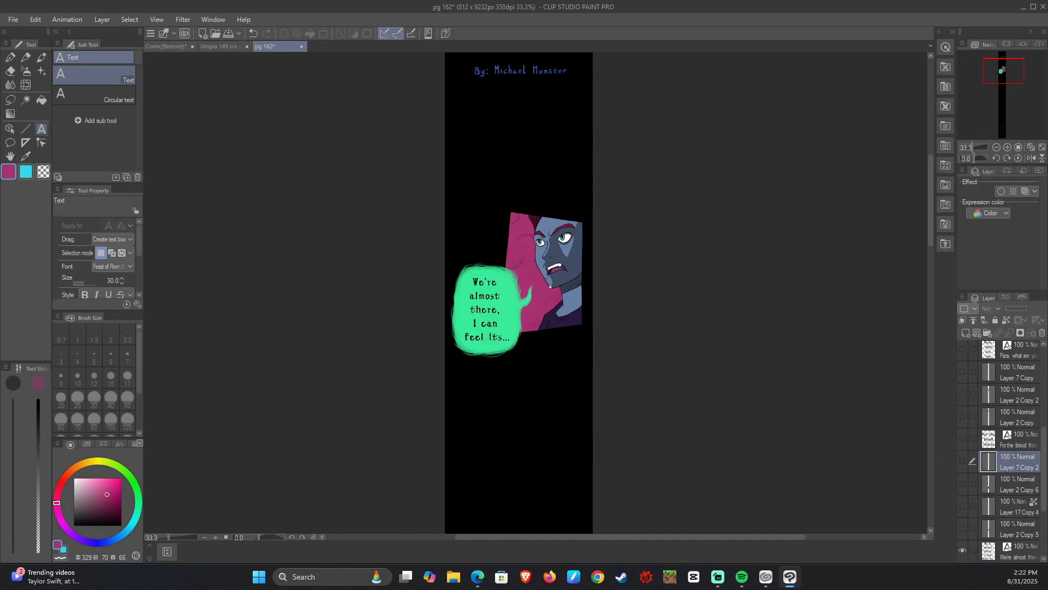
scroll(538, 267, down, 1)
scroll(567, 302, down, 2)
scroll(562, 274, up, 2)
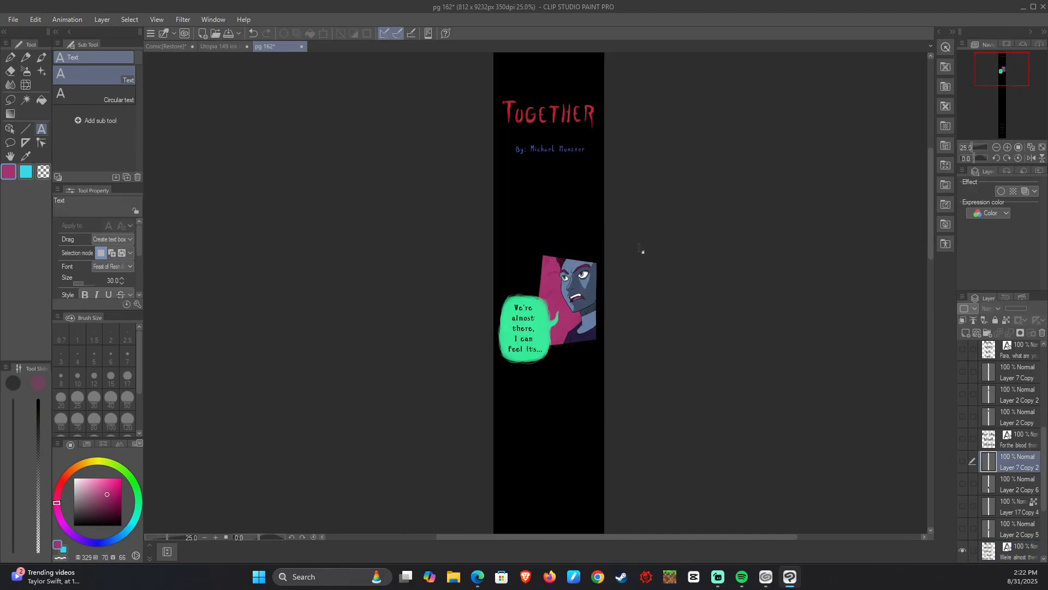
drag(931, 252, 926, 275)
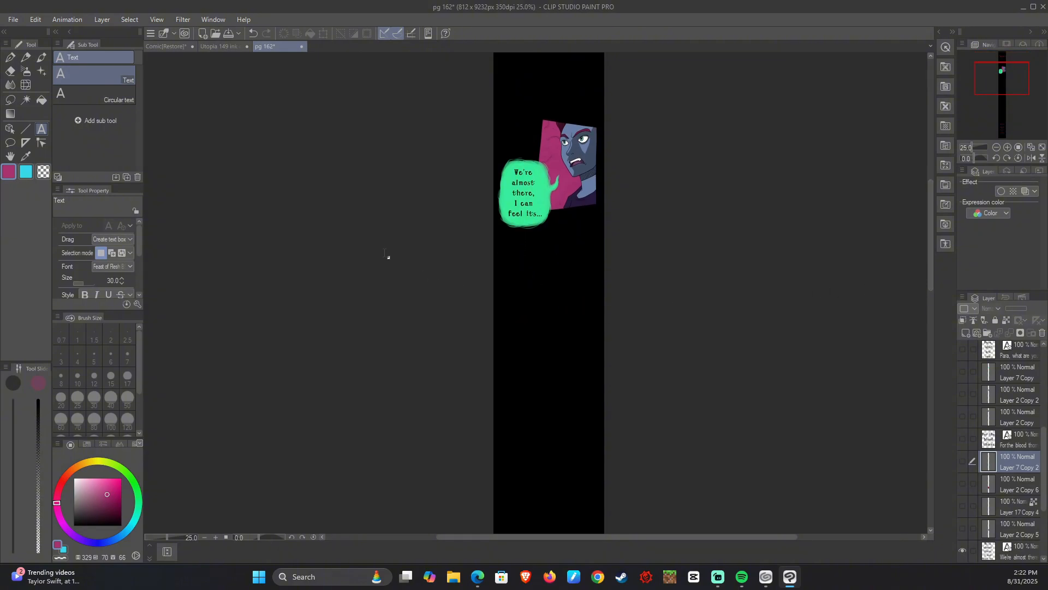
In Utopia 149 ink color, lasso the lower-left face panel with the "very..." bubble on Layer 8 and copy it.
click(220, 47)
scroll(573, 297, down, 1)
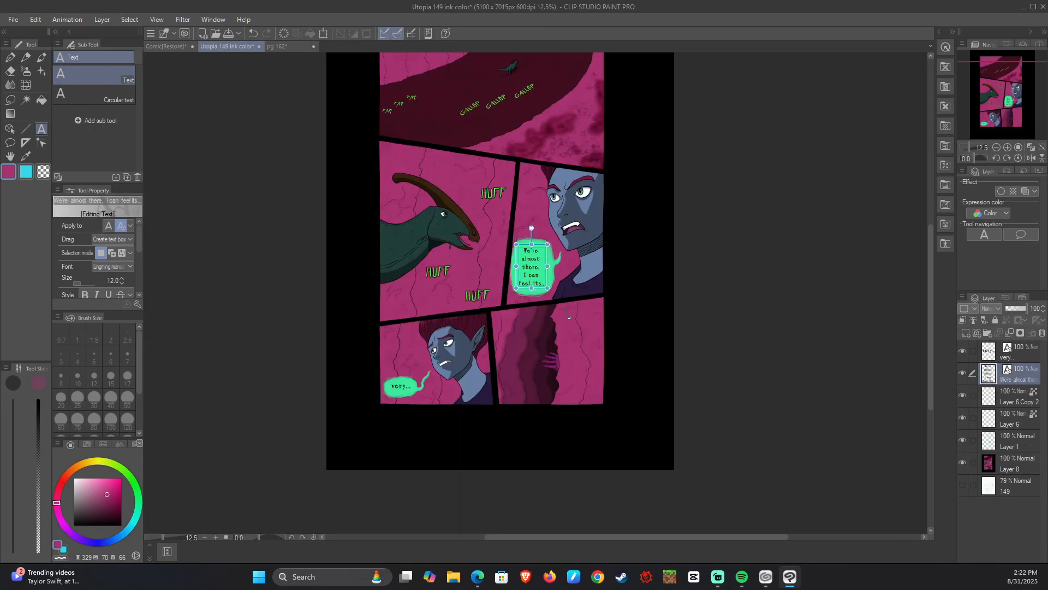
scroll(583, 321, up, 1)
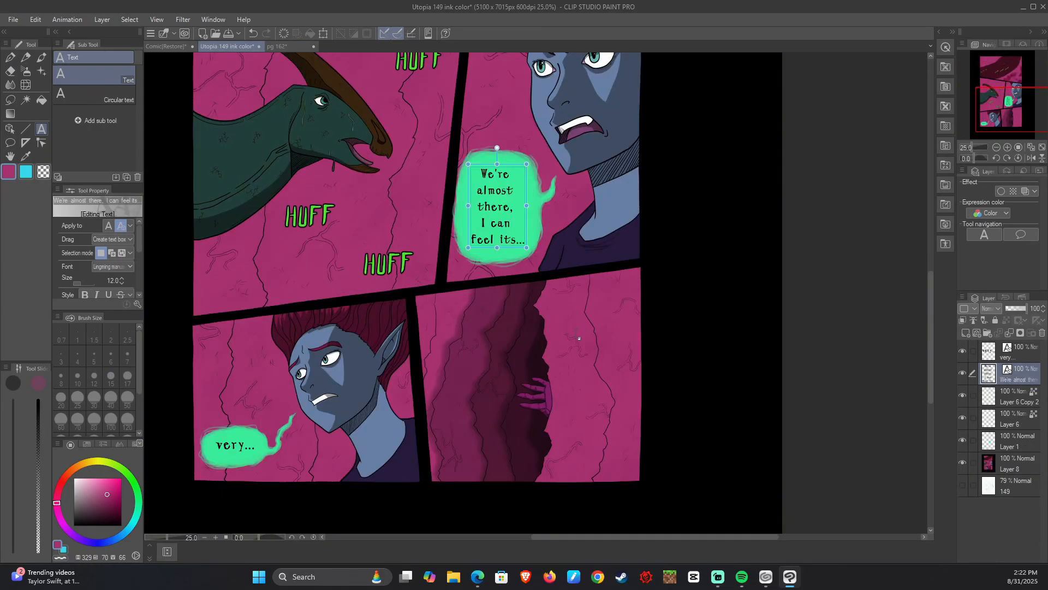
click(9, 99)
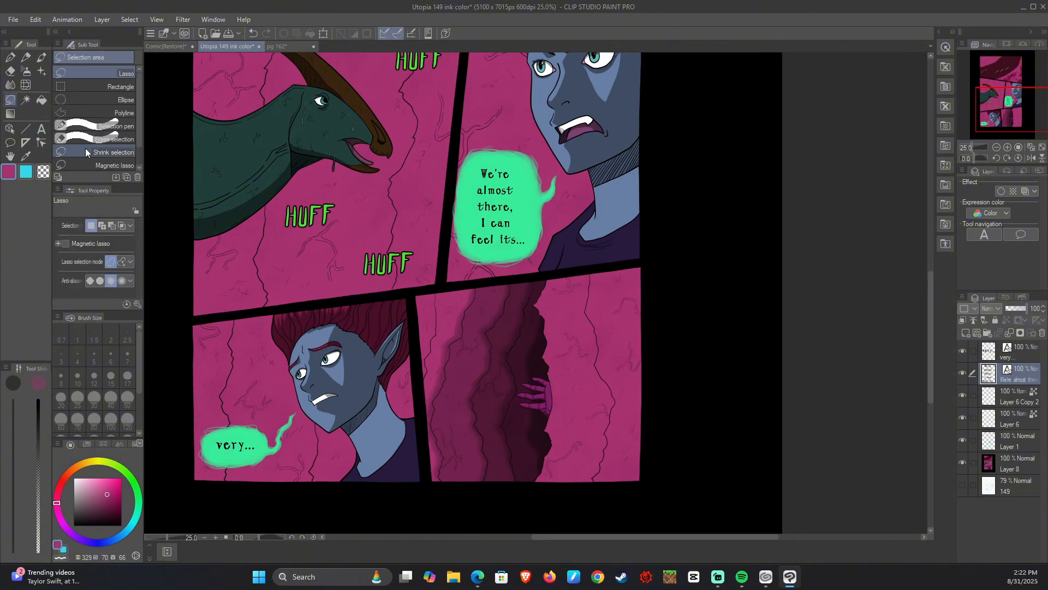
click(1005, 469)
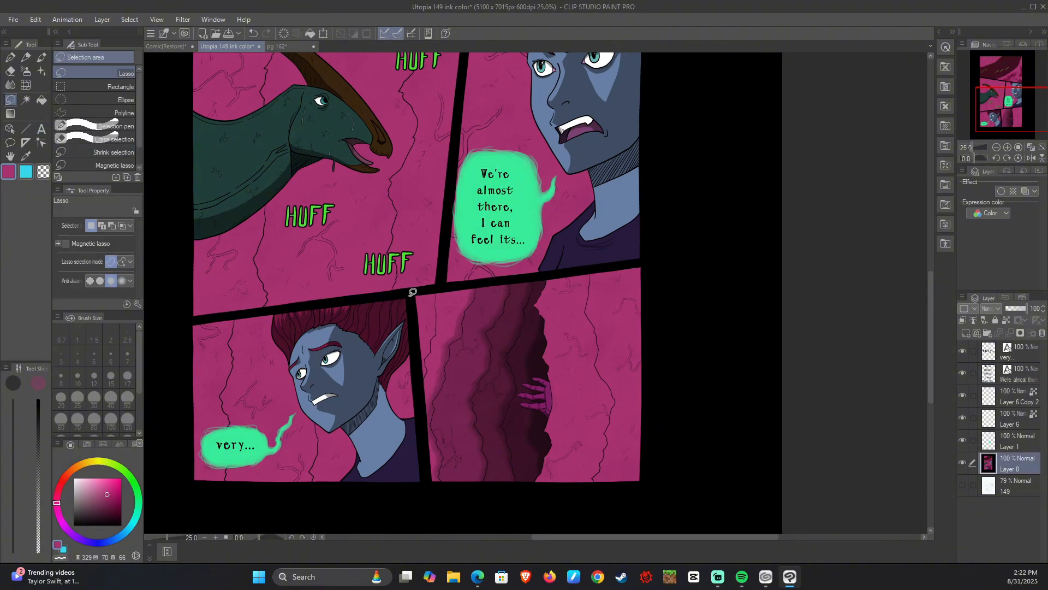
mouse_move(411, 295)
mouse_down()
mouse_move(428, 486)
mouse_move(211, 499)
mouse_move(170, 470)
mouse_move(170, 380)
mouse_move(186, 322)
mouse_move(411, 290)
mouse_up()
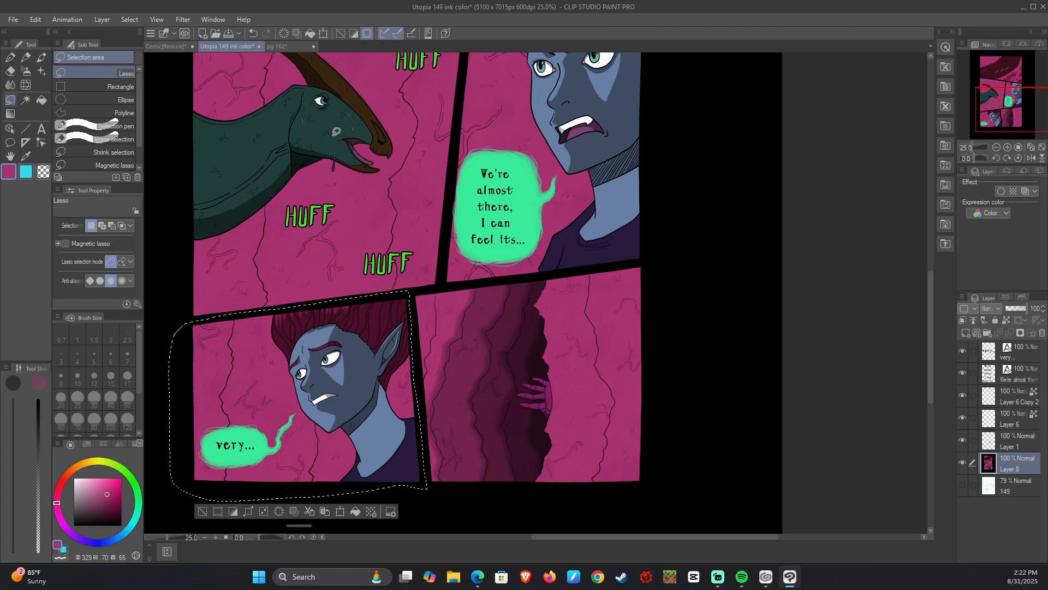
click(35, 20)
click(77, 78)
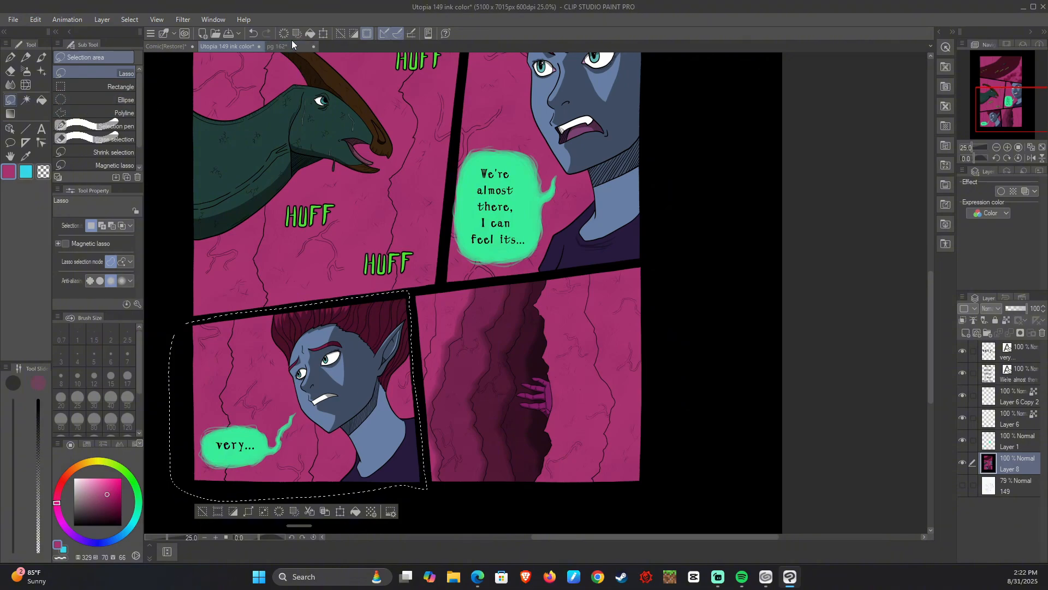
Switch to pg 162 and paste the copied face panel as a new layer.
click(279, 46)
click(220, 47)
click(280, 46)
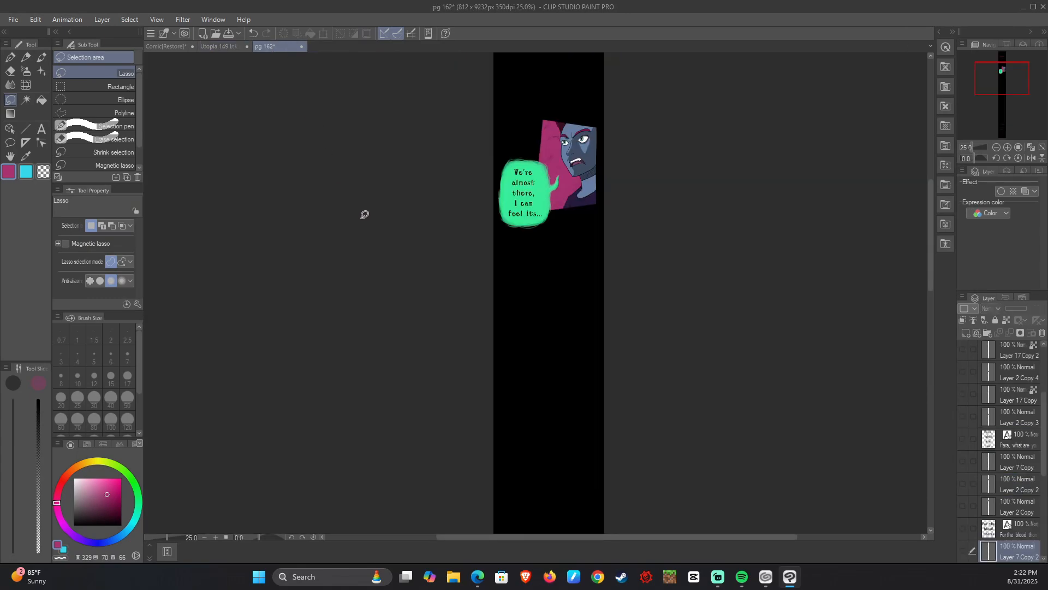
click(36, 20)
click(82, 105)
Start Scale/Rotate on the pasted panel and move it up the strip to just below the first face panel.
scroll(486, 304, down, 1)
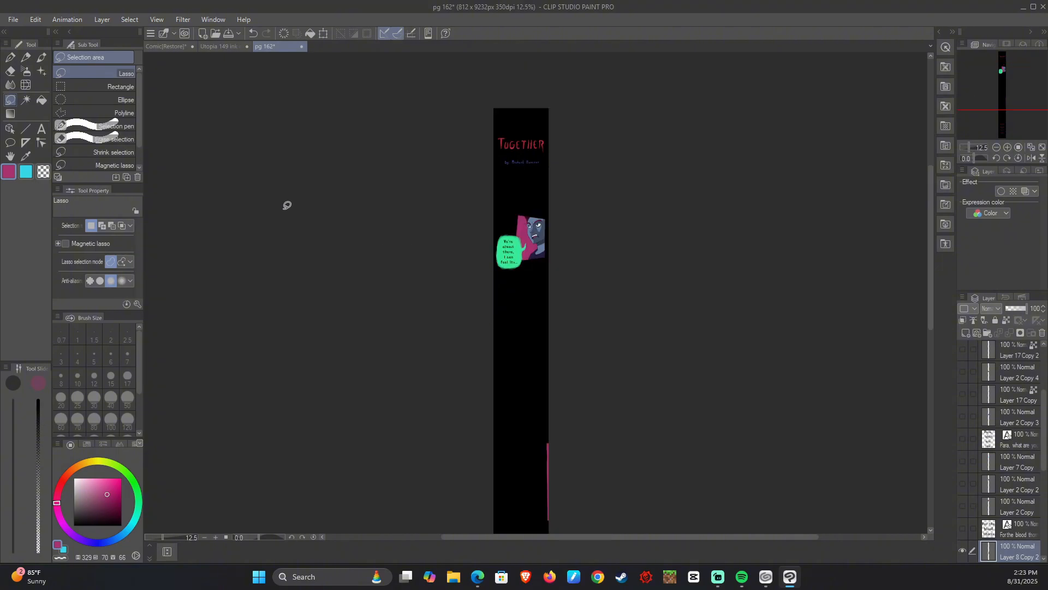
click(35, 19)
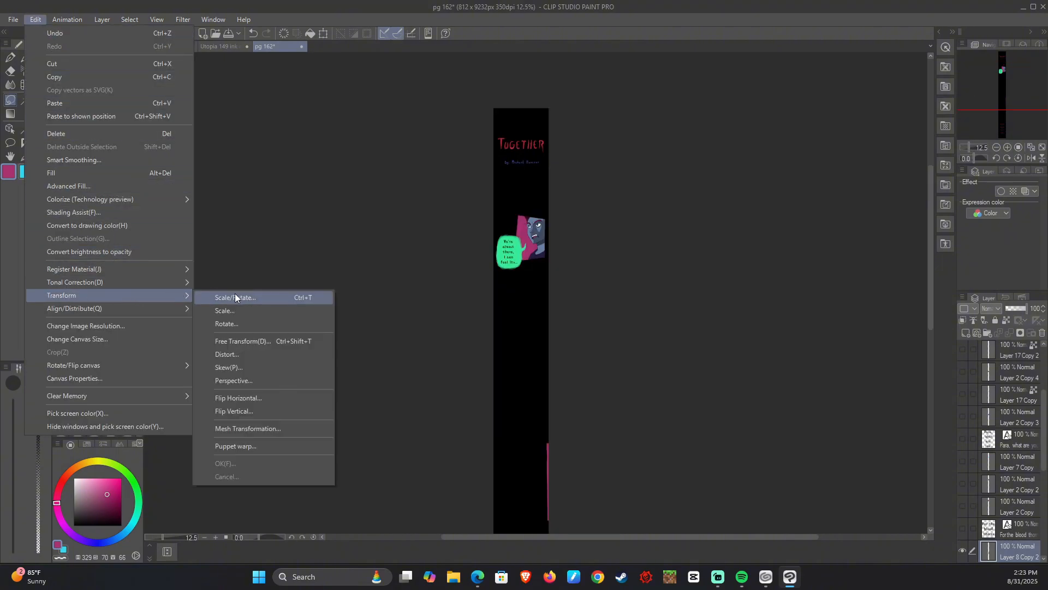
click(235, 294)
scroll(572, 327, down, 1)
drag(540, 428, 548, 338)
scroll(547, 338, up, 2)
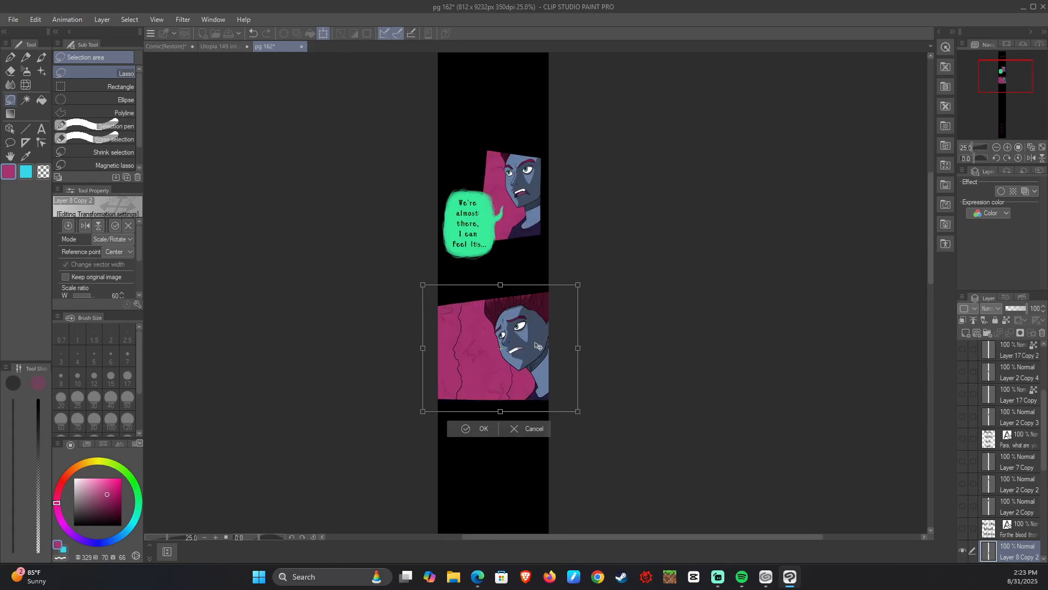
Scale the pasted panel to about 39%, position it within the strip's width below the first panel, and apply the transformation.
drag(428, 407, 471, 372)
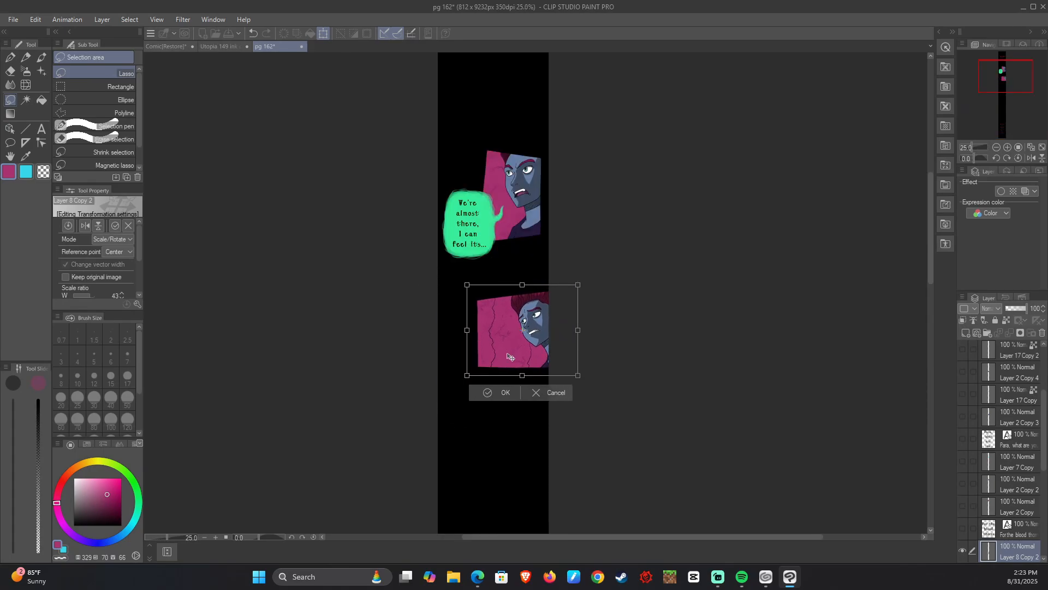
mouse_move(548, 347)
mouse_down()
mouse_move(525, 348)
mouse_move(536, 360)
mouse_up()
drag(441, 376, 449, 367)
drag(540, 351, 534, 358)
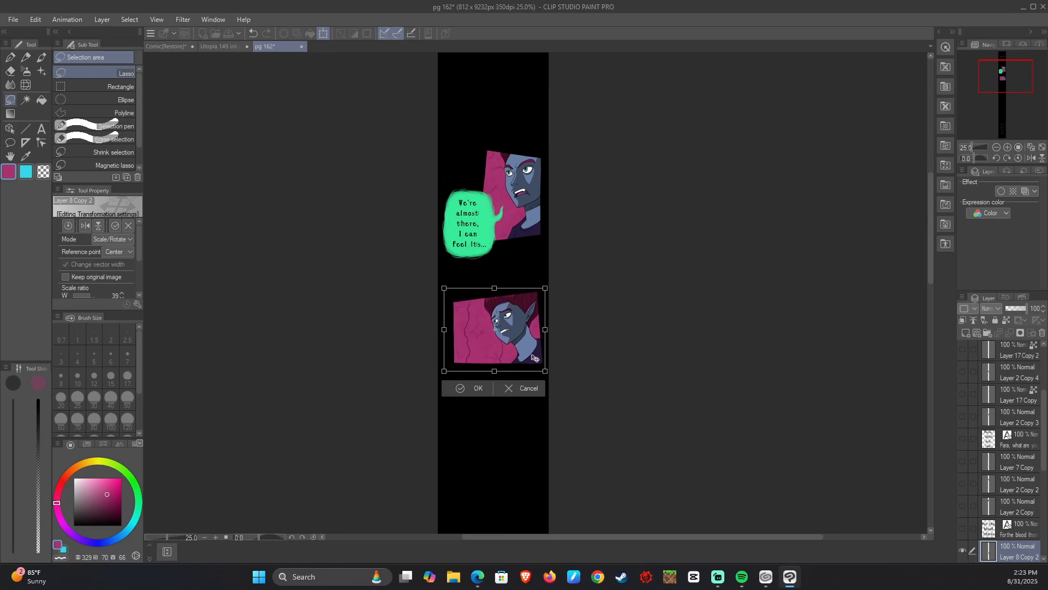
click(459, 389)
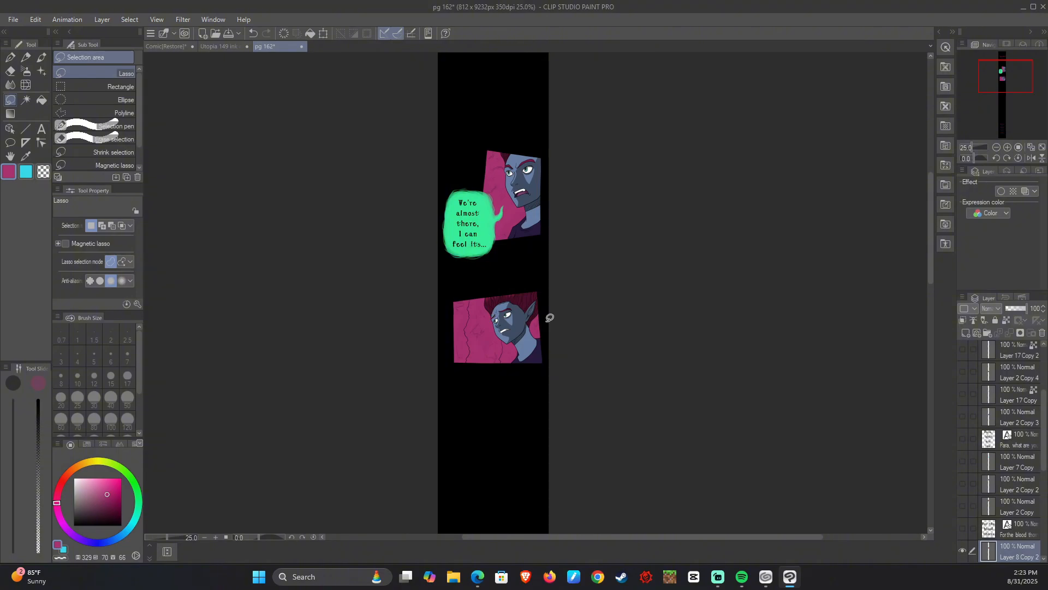
scroll(548, 317, down, 6)
drag(932, 281, 917, 327)
scroll(548, 282, up, 2)
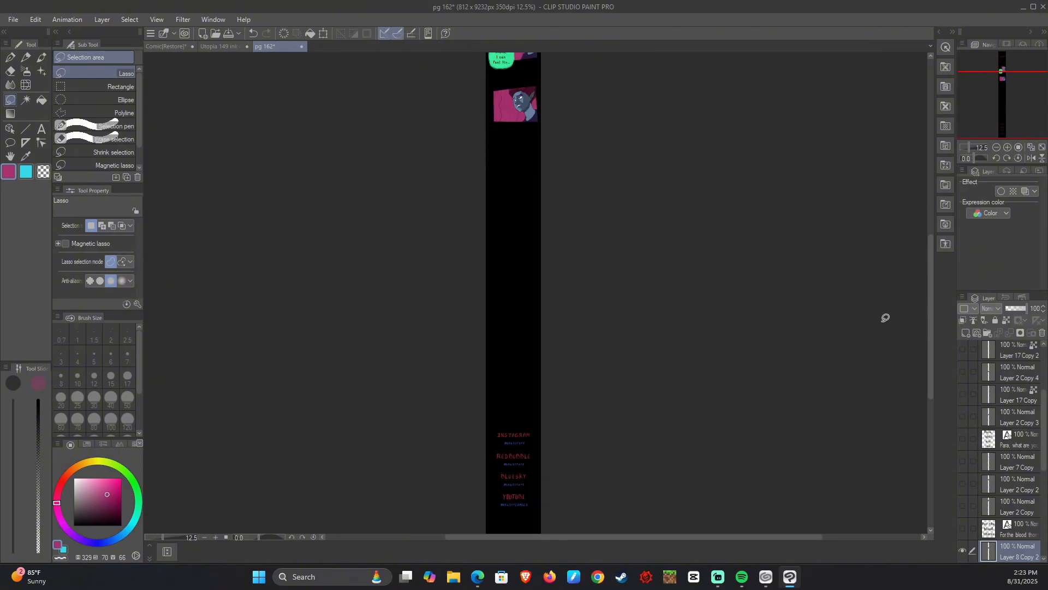
drag(928, 343, 940, 322)
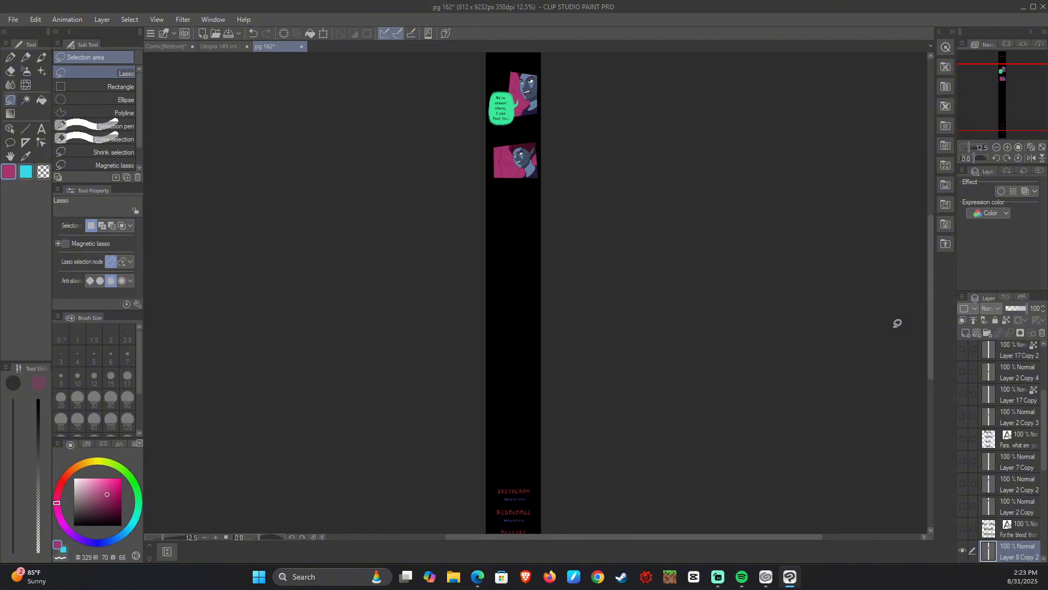
scroll(549, 243, up, 1)
drag(931, 309, 925, 257)
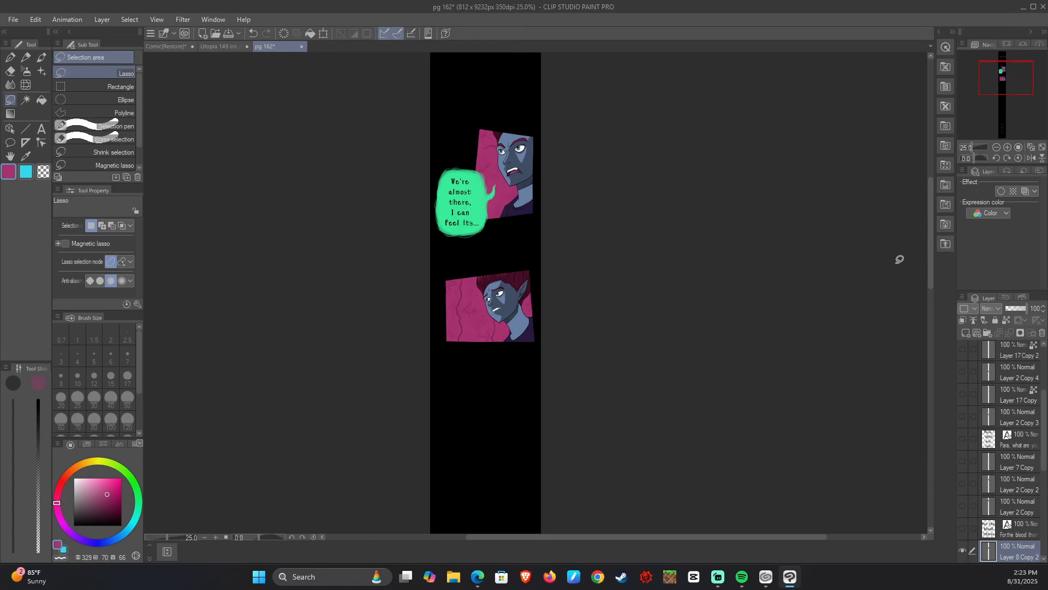